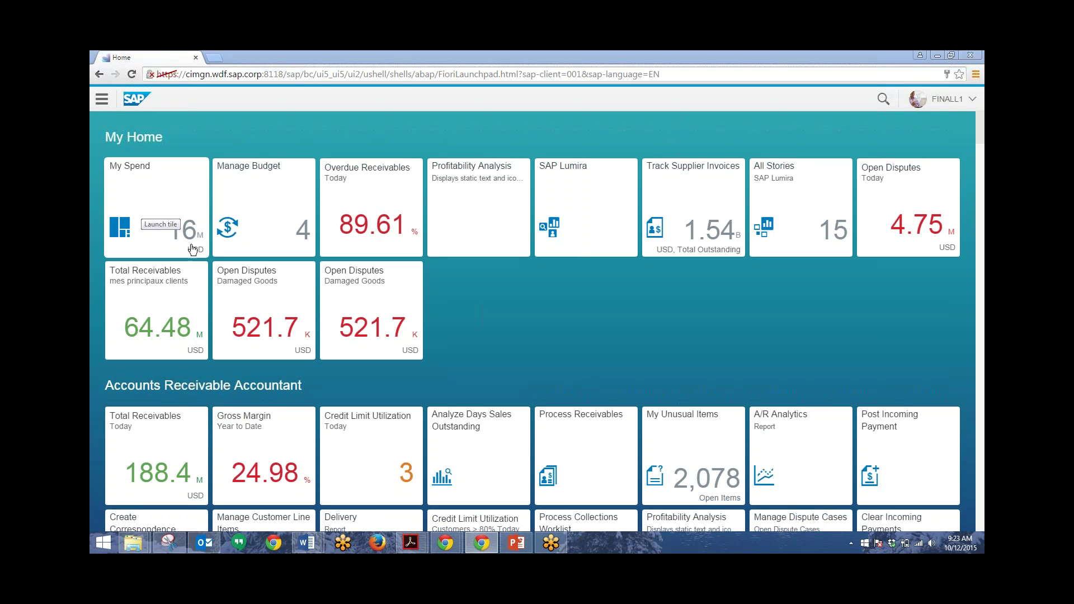
# - Launch My Spend and open Accounts Payable's expense breakdown: 178,816 USD spent, 123,495 USD (223.2%) over
pyautogui.click(170, 247)
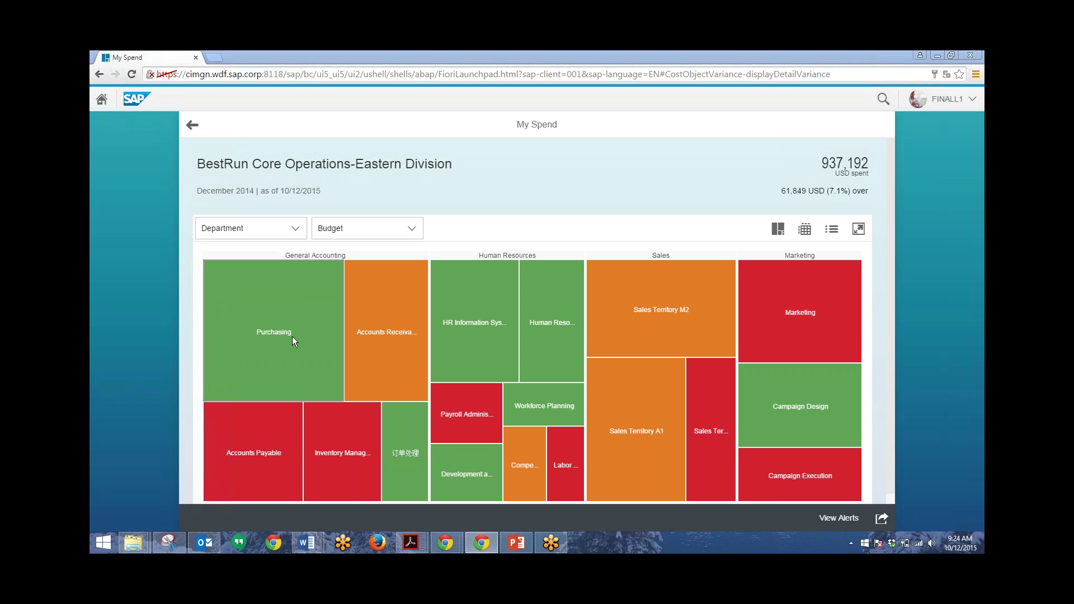
pyautogui.click(289, 359)
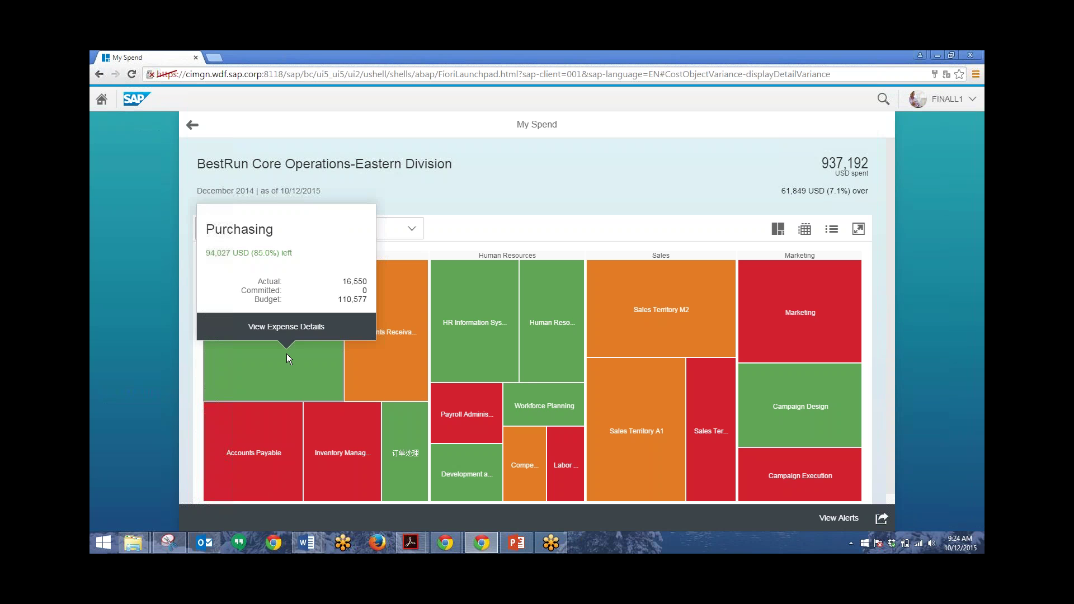
pyautogui.click(287, 333)
pyautogui.click(263, 425)
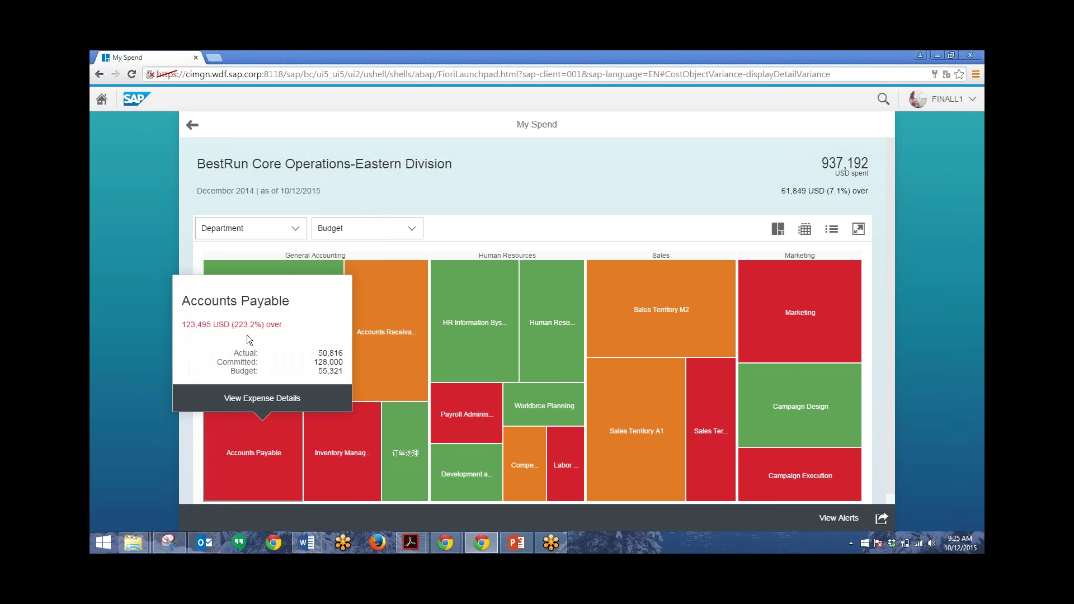
pyautogui.click(247, 406)
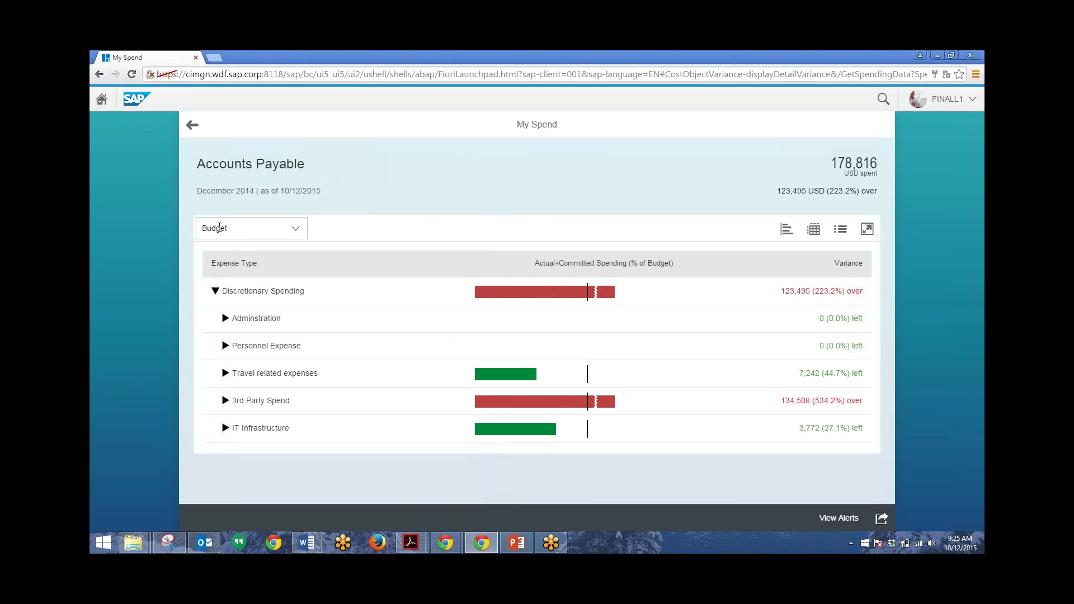
# - Expand 3rd Party Spend and list Purchased Services line items: 152,715 USD spent, 139,690 USD over
pyautogui.click(225, 320)
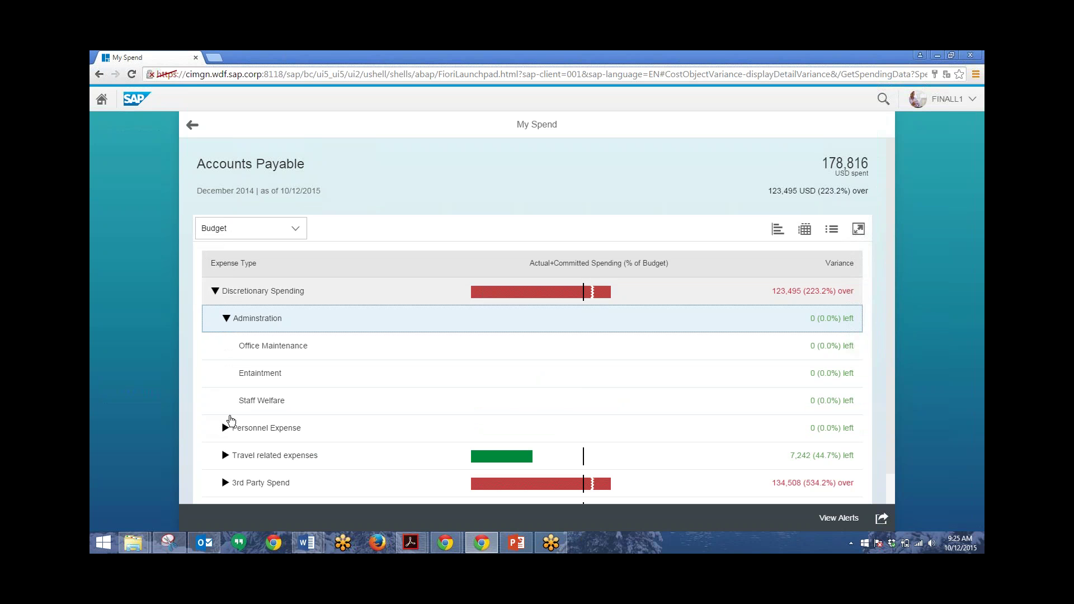
pyautogui.click(225, 318)
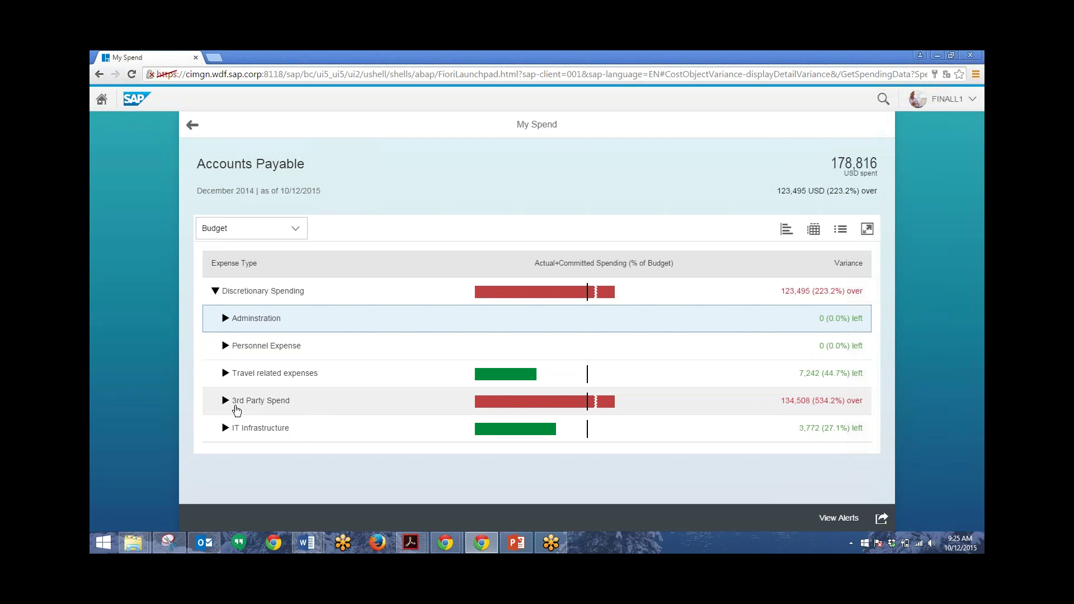
pyautogui.click(226, 401)
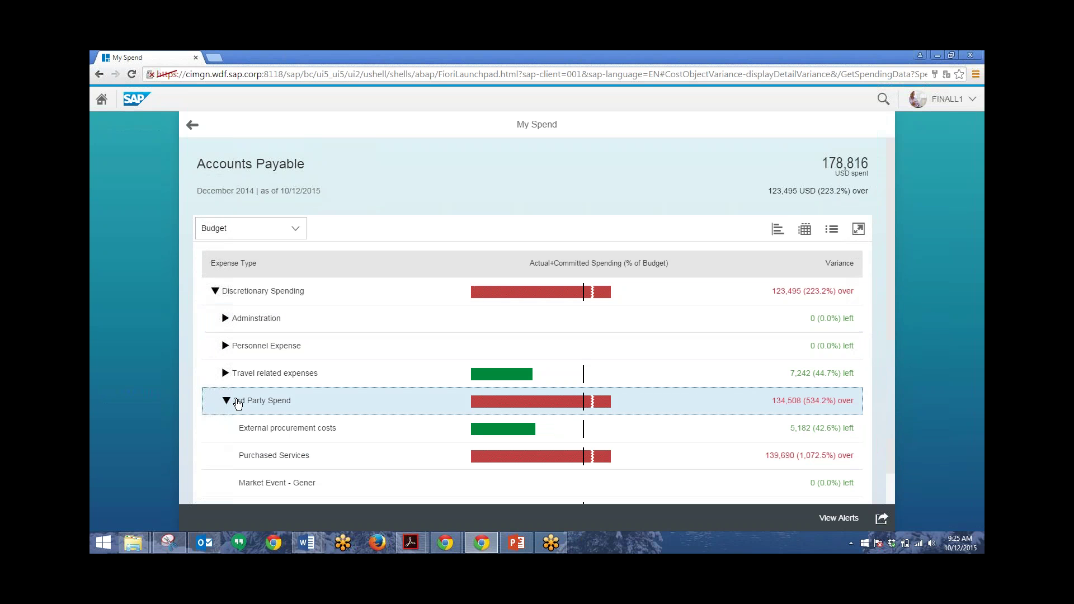
pyautogui.click(312, 462)
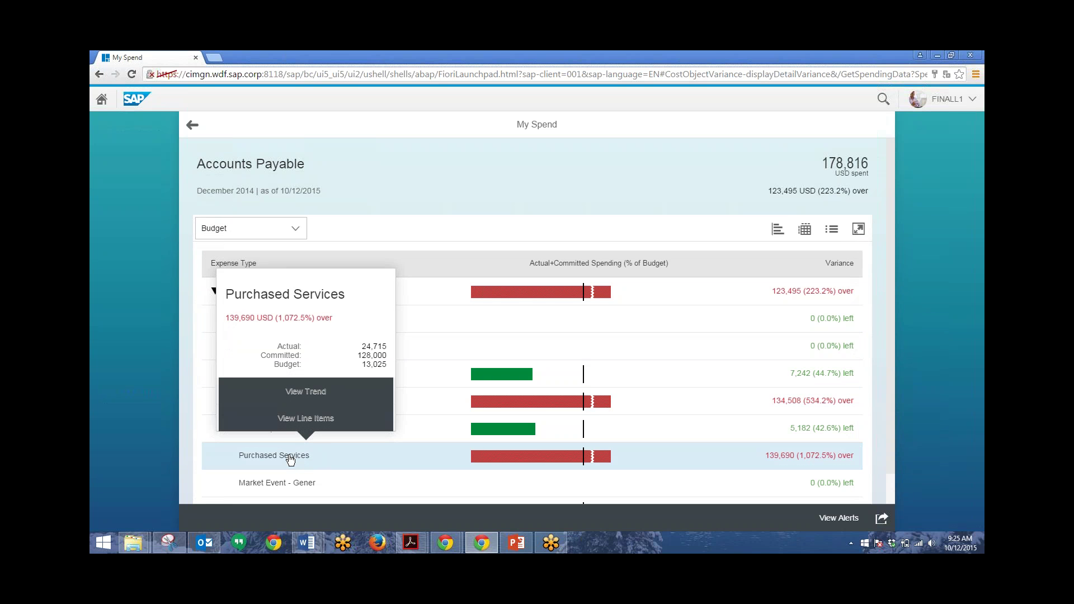
pyautogui.click(298, 423)
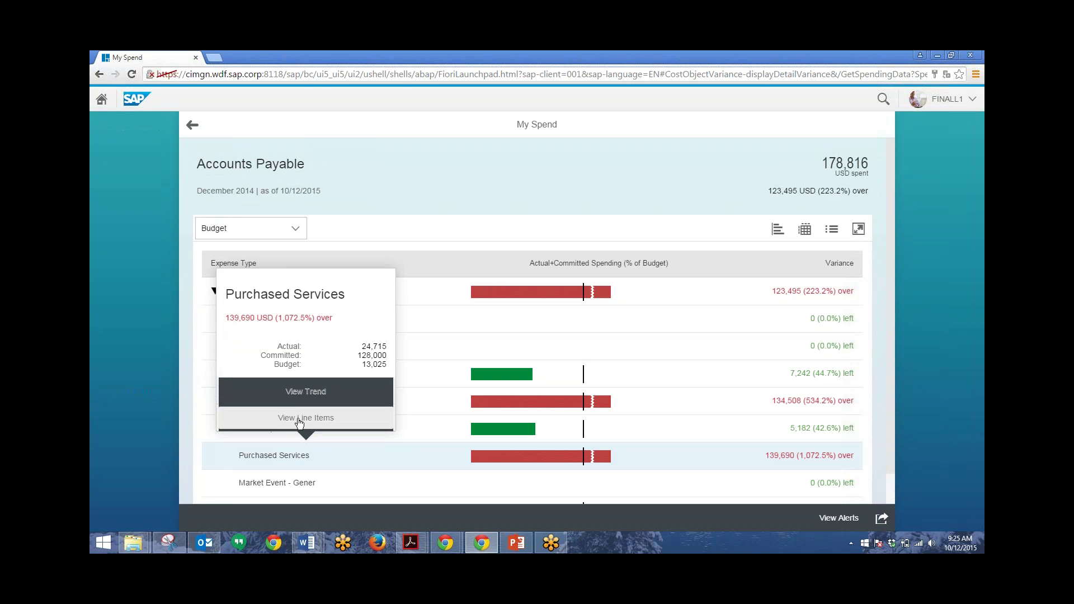
pyautogui.click(299, 423)
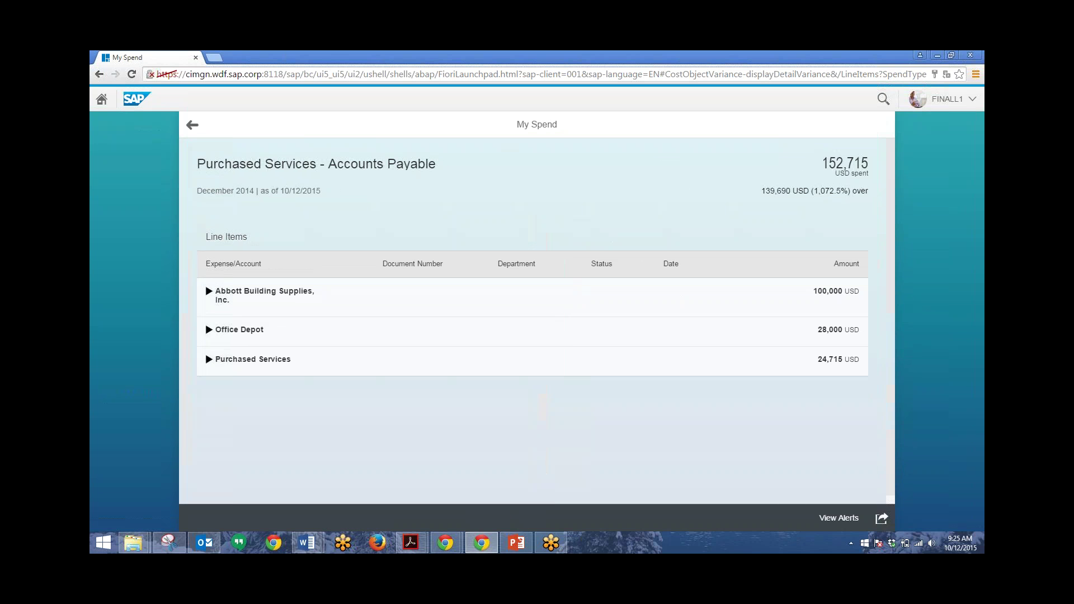
# - Expand the Abbott Building Supplies row, then go back to the launchpad's My Home tiles
pyautogui.click(209, 293)
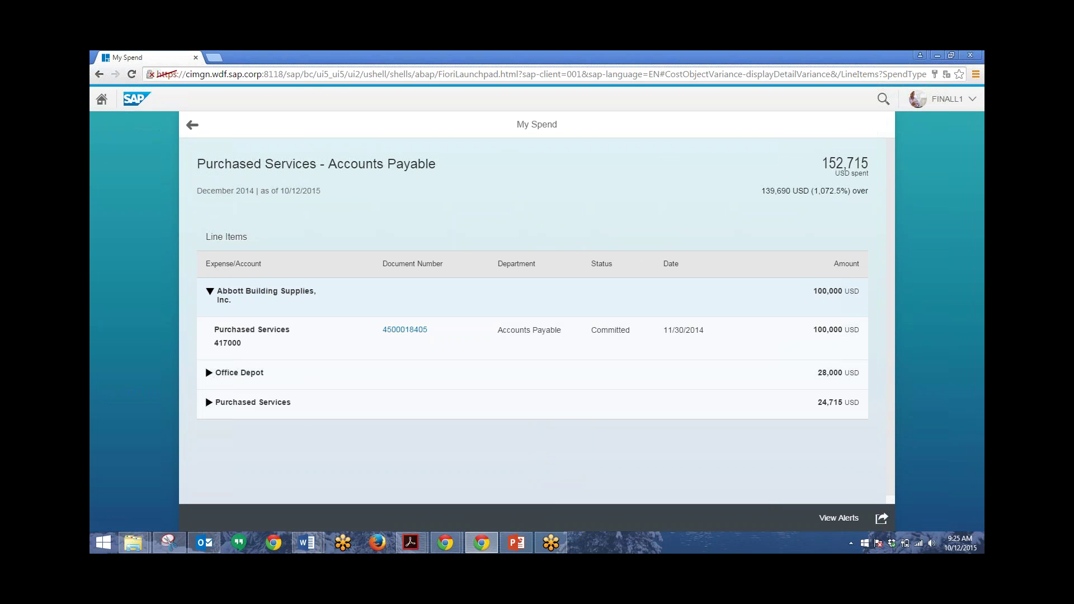
pyautogui.click(191, 128)
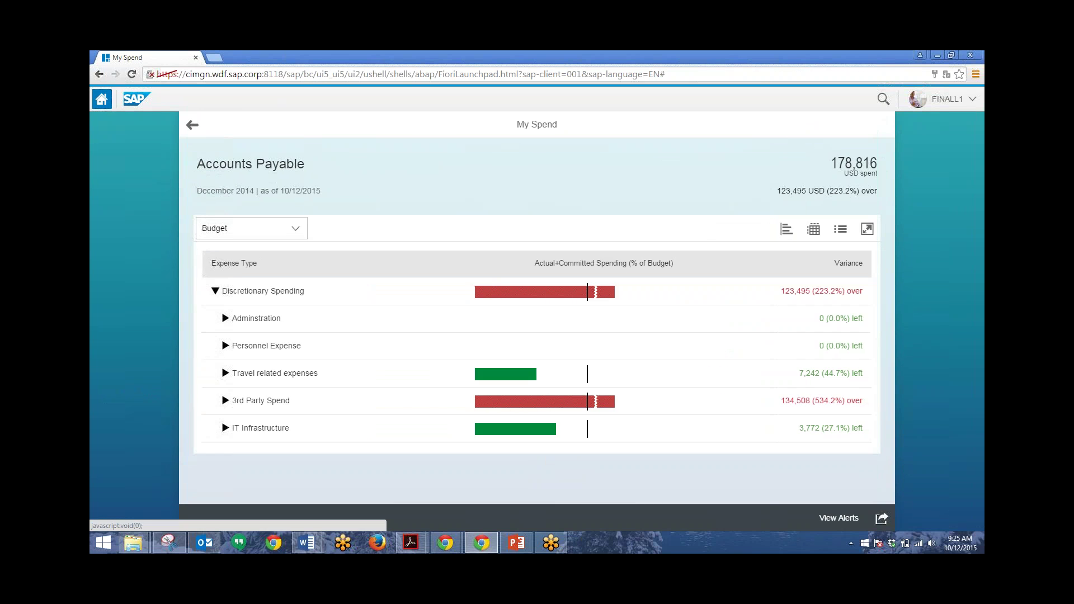
pyautogui.click(101, 99)
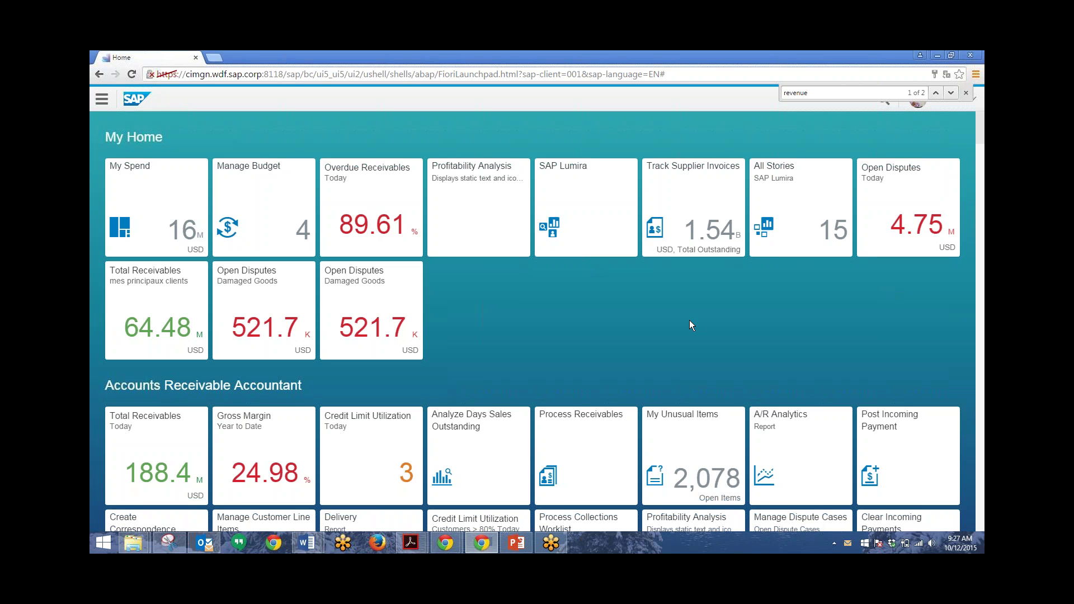
# - Open Revenue Year to Date from Accounts Receivable Manager, showing 505,061,119 USD actual versus plan
pyautogui.scroll(-5, 677, 336)
pyautogui.click(555, 323)
pyautogui.scroll(-6, 540, 321)
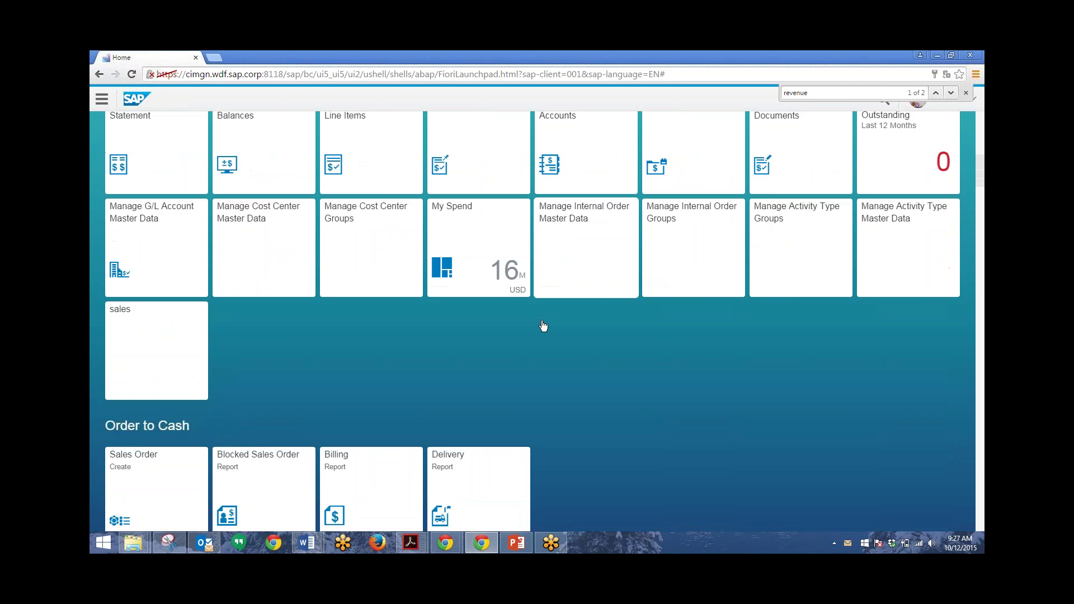
pyautogui.scroll(-1, 875, 287)
pyautogui.scroll(-2, 879, 289)
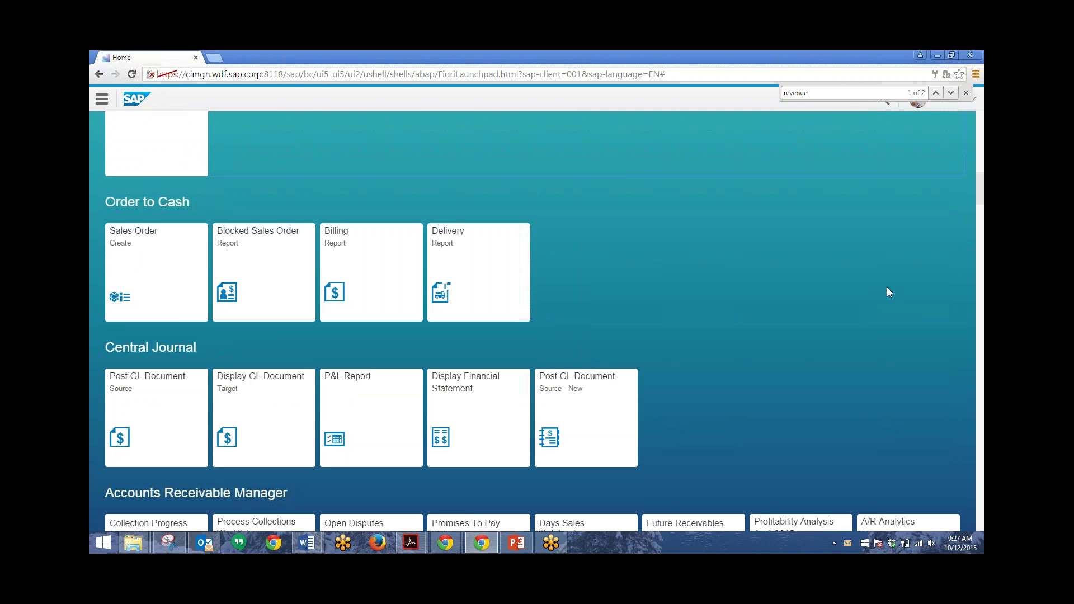
pyautogui.scroll(-4, 537, 322)
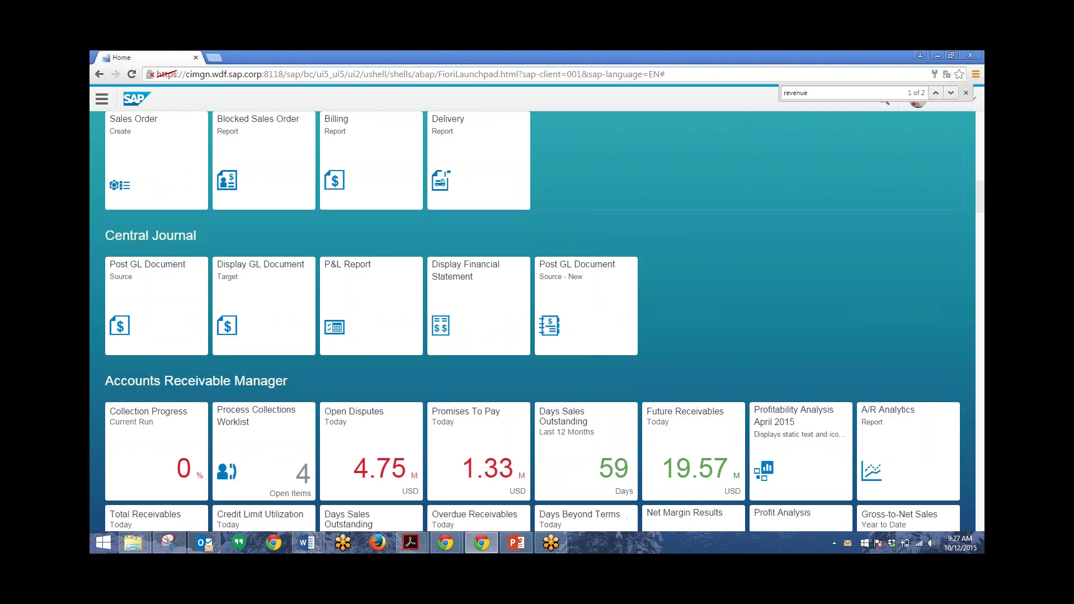
pyautogui.scroll(-2, 125, 438)
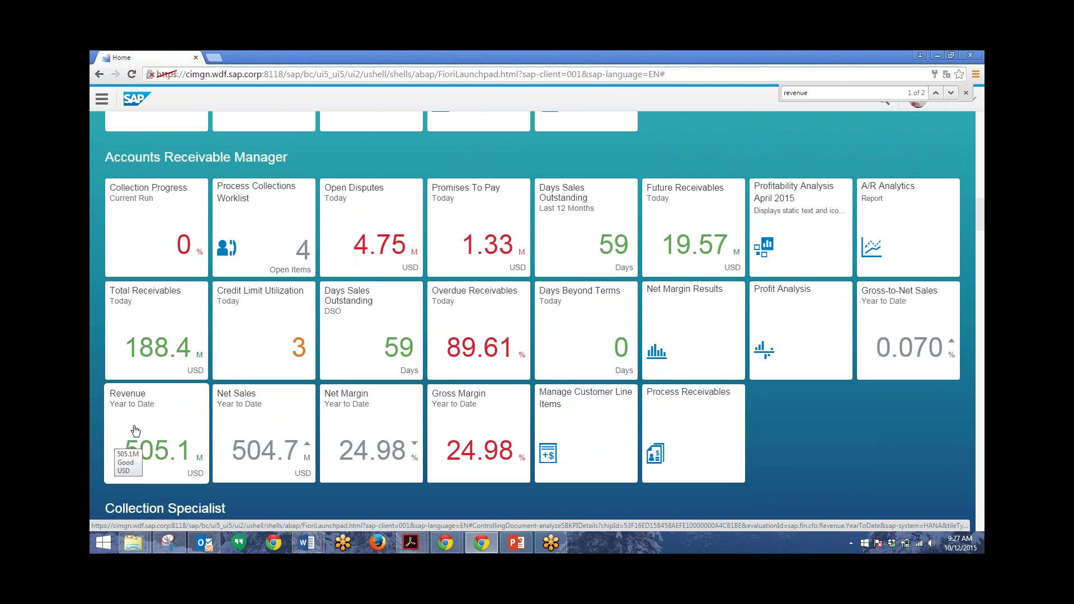
pyautogui.click(144, 440)
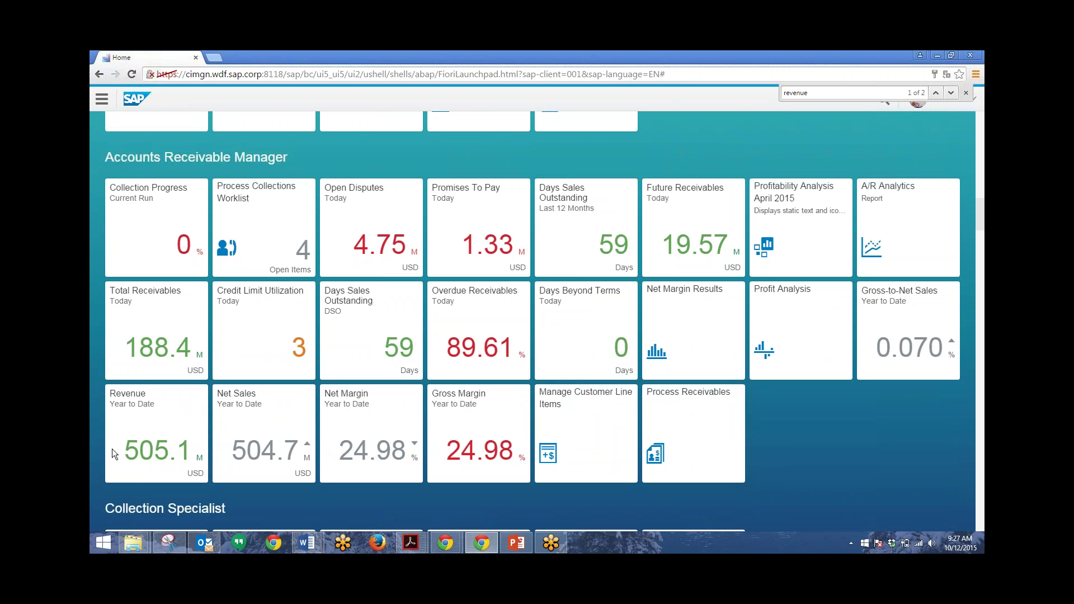
pyautogui.click(135, 470)
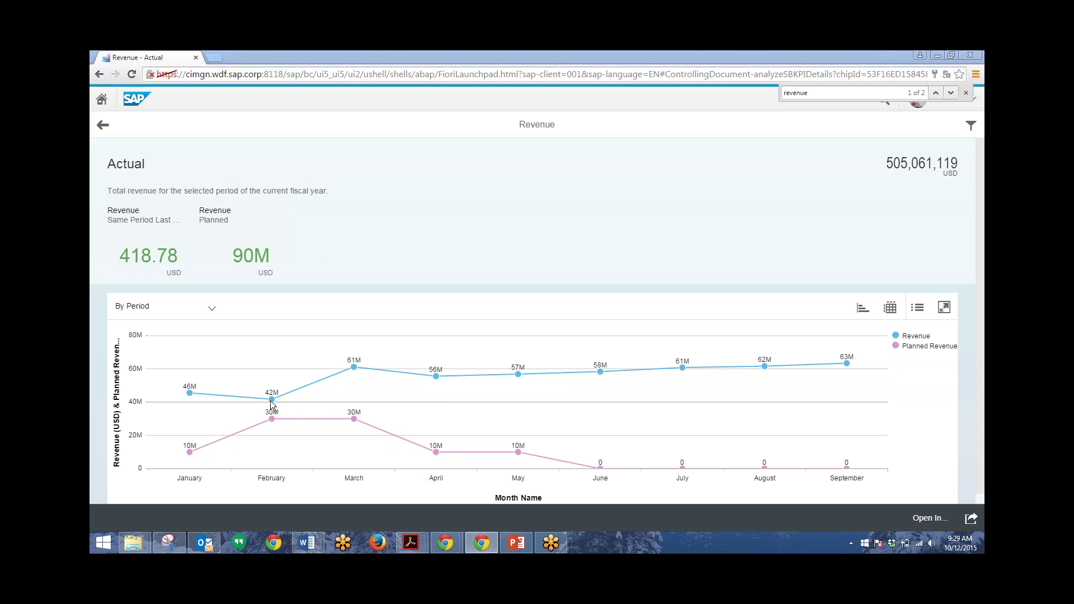
# - Drill February's 41,710,200 USD revenue down by the top 5 customers
pyautogui.click(271, 401)
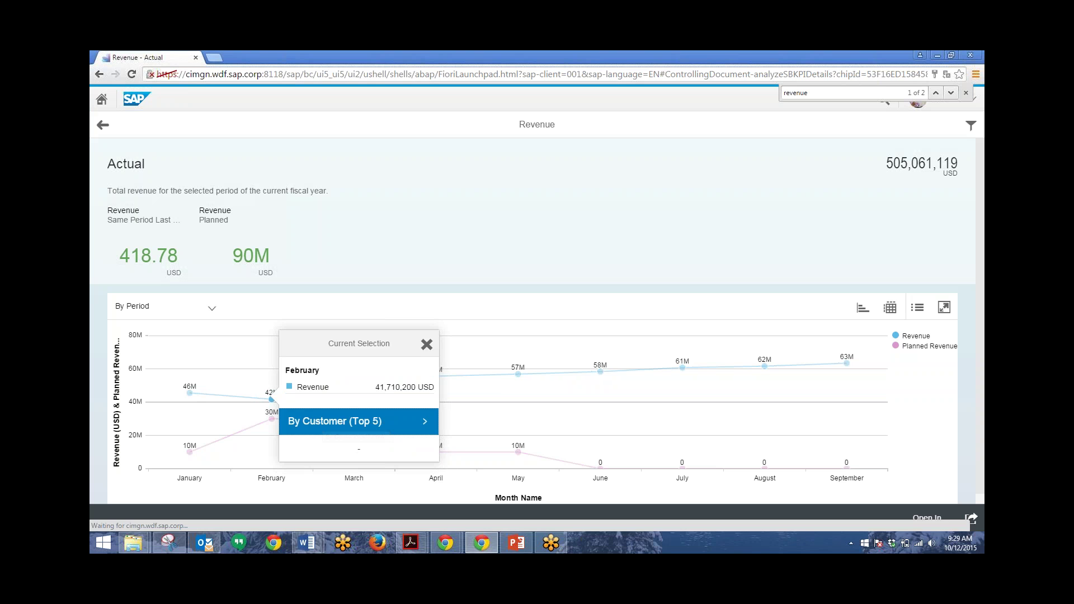
pyautogui.click(336, 423)
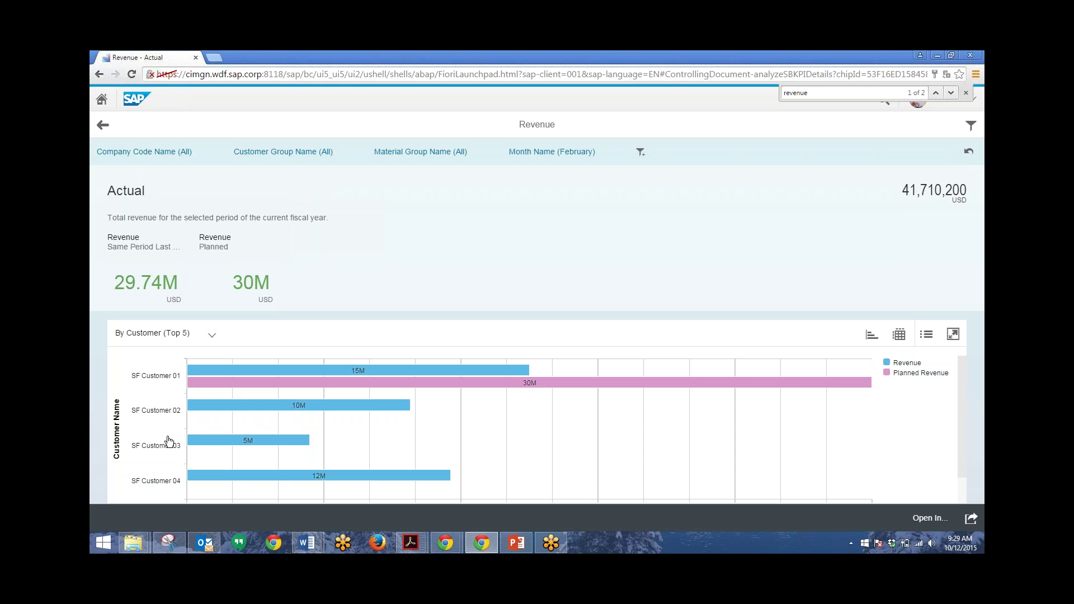
pyautogui.scroll(-1, 236, 438)
pyautogui.scroll(1, 173, 432)
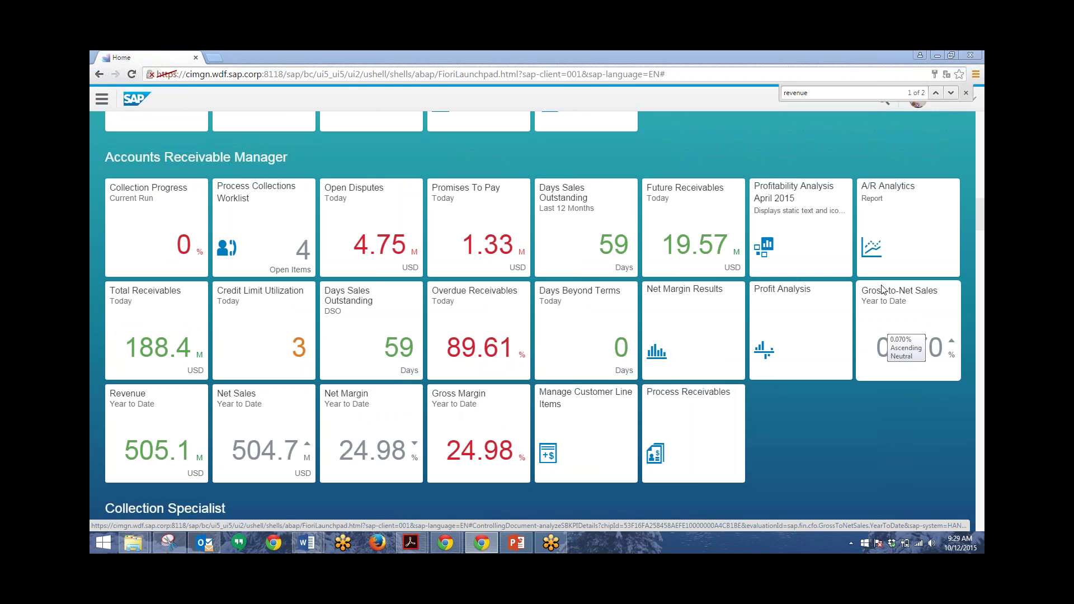
# - Open the Total Receivables tile, showing 188,436,151 USD charted by due period
pyautogui.click(882, 292)
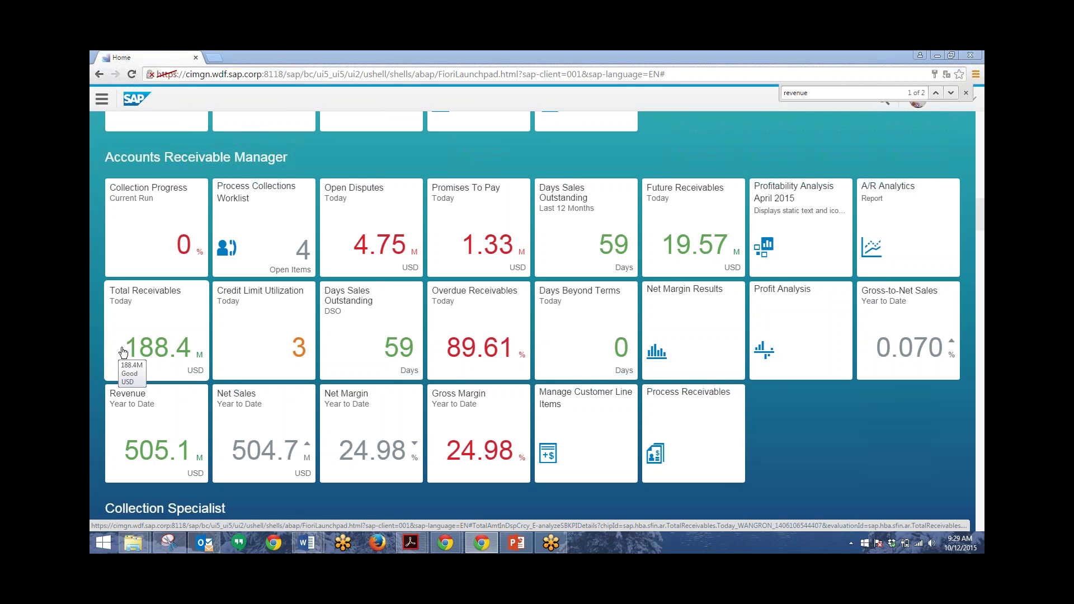
pyautogui.click(141, 321)
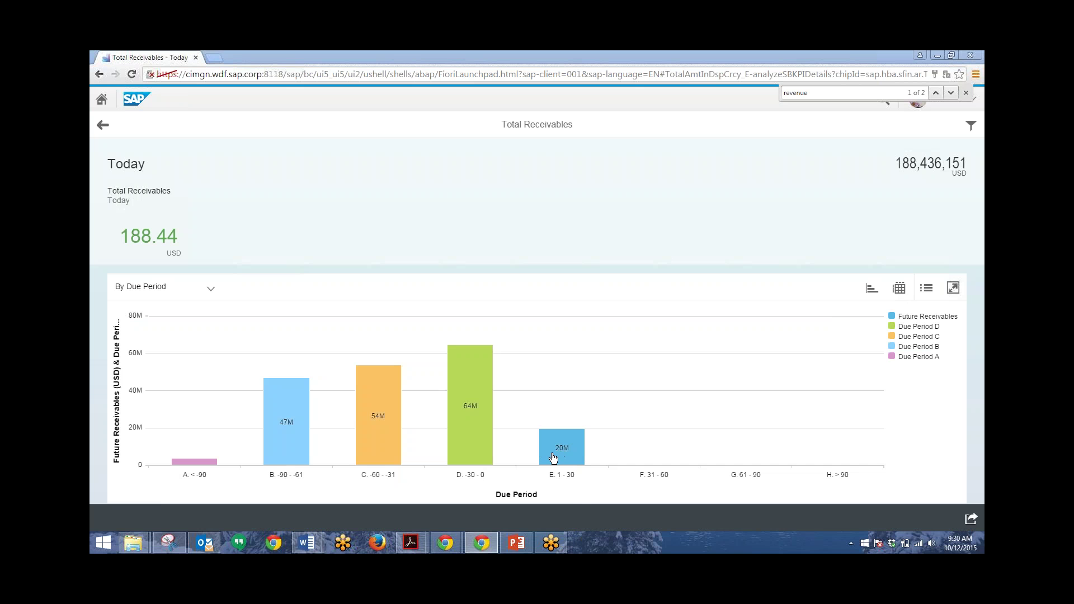
# - Filter Total Receivables to E. 1 - 30 (19,571,100 USD) and chart it by top 4 customers
pyautogui.click(553, 459)
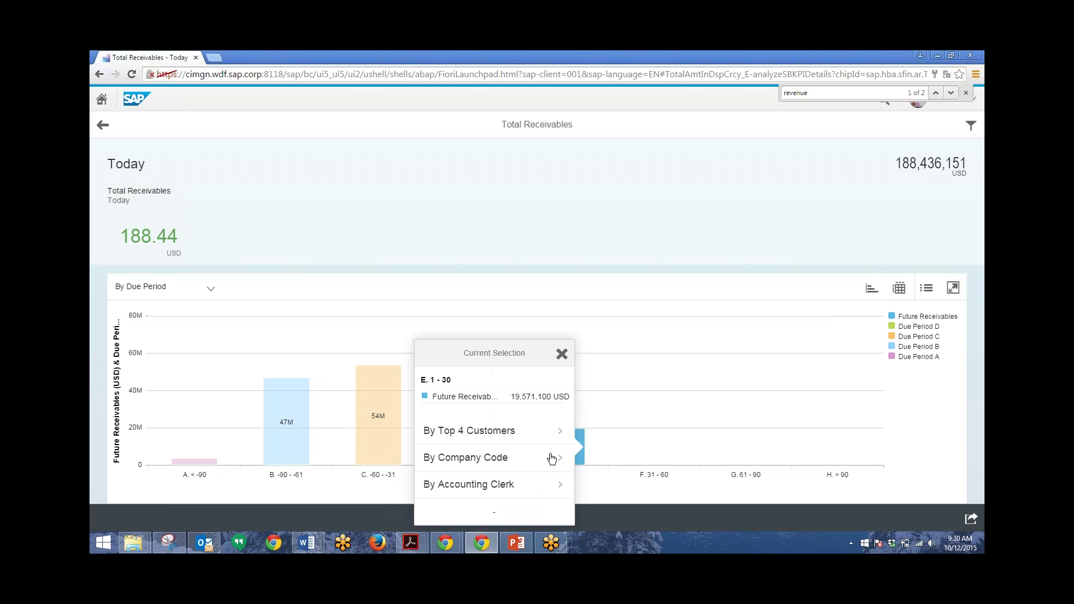
pyautogui.click(491, 432)
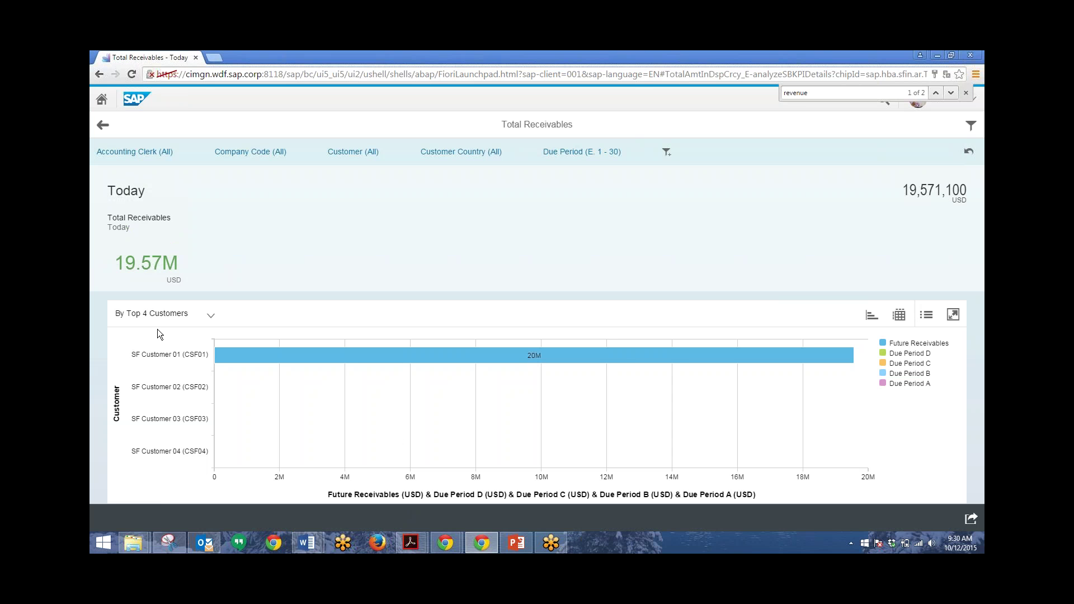
# - Review SF Customer 01's follow-up options, then return to the launchpad home page
pyautogui.click(376, 361)
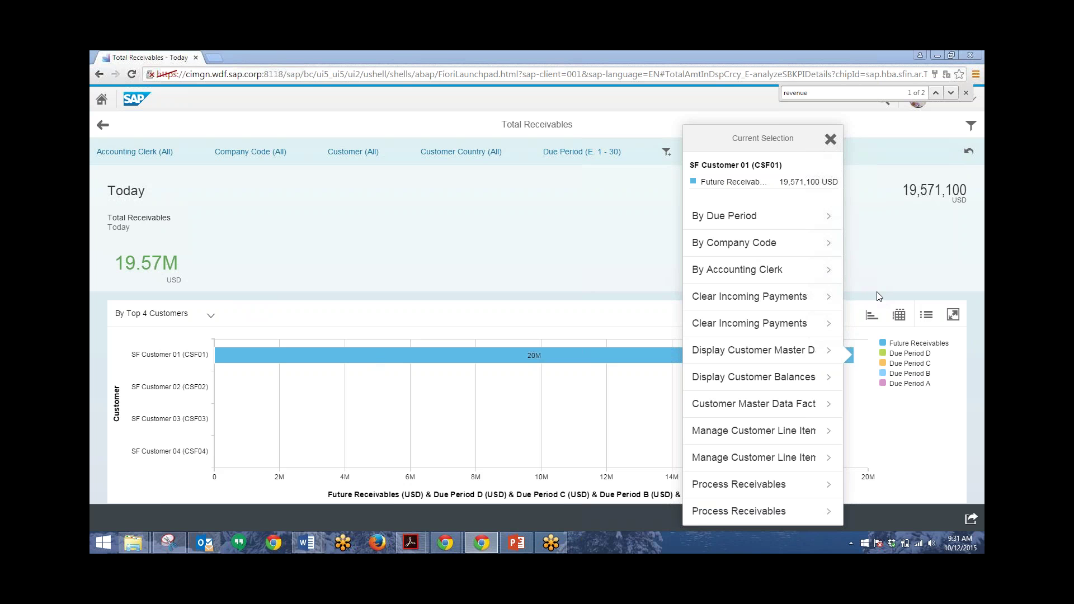
pyautogui.click(100, 101)
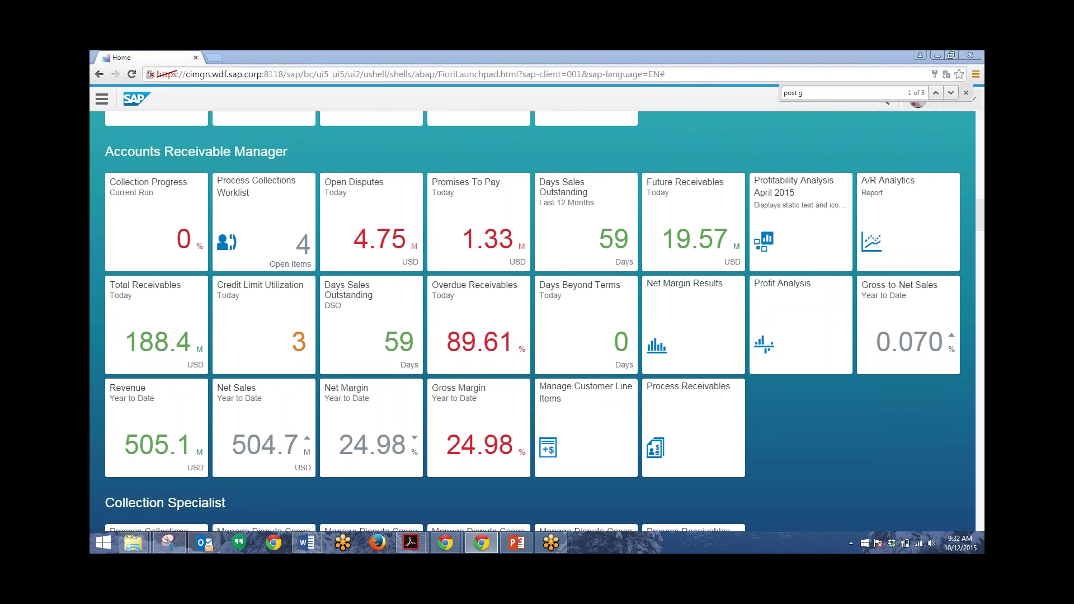
# - Dismiss the in-page find bar and launch the Post G/L Document app
pyautogui.click(965, 93)
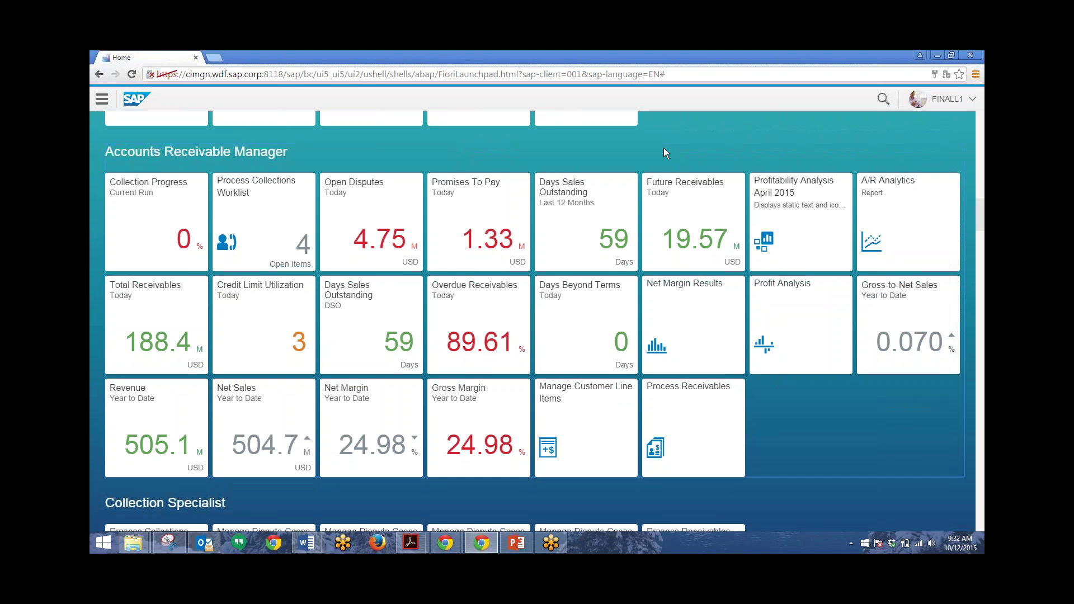
pyautogui.scroll(8, 664, 148)
pyautogui.scroll(-8, 662, 148)
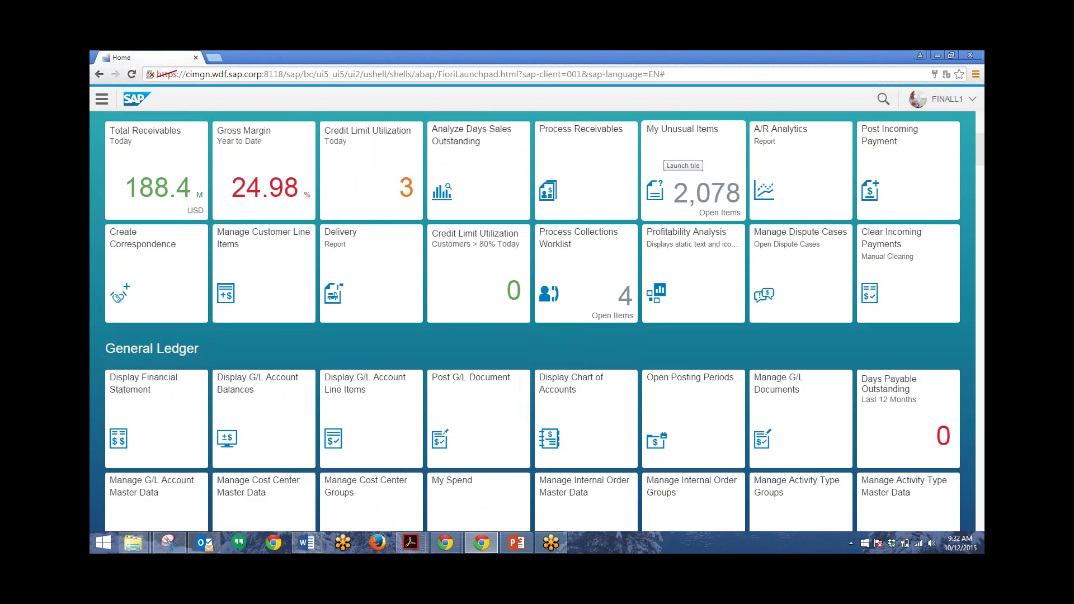
pyautogui.scroll(3, 593, 212)
pyautogui.scroll(-3, 593, 212)
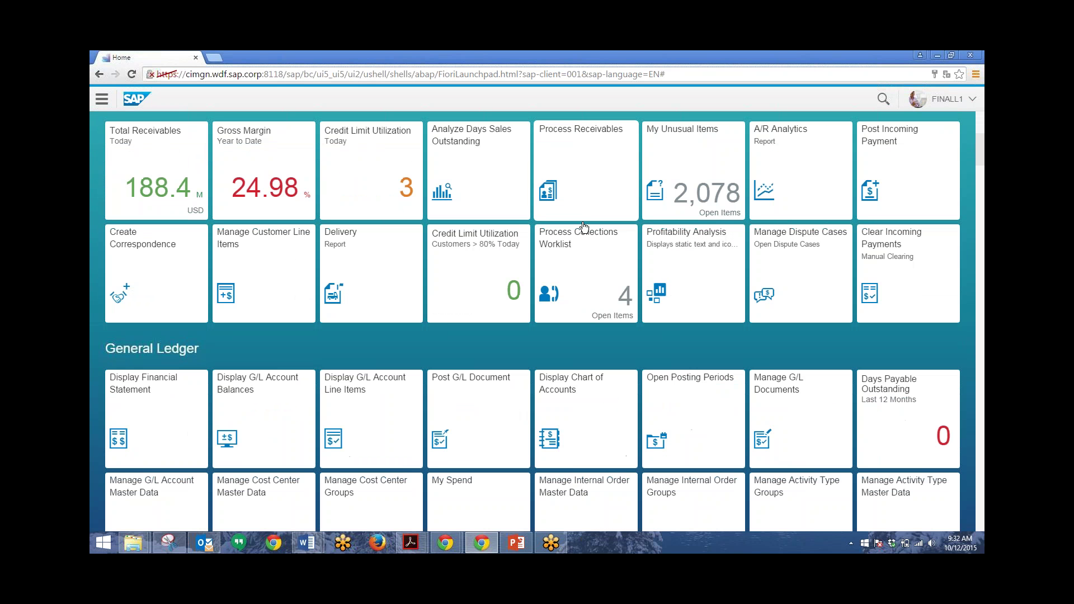
pyautogui.click(462, 405)
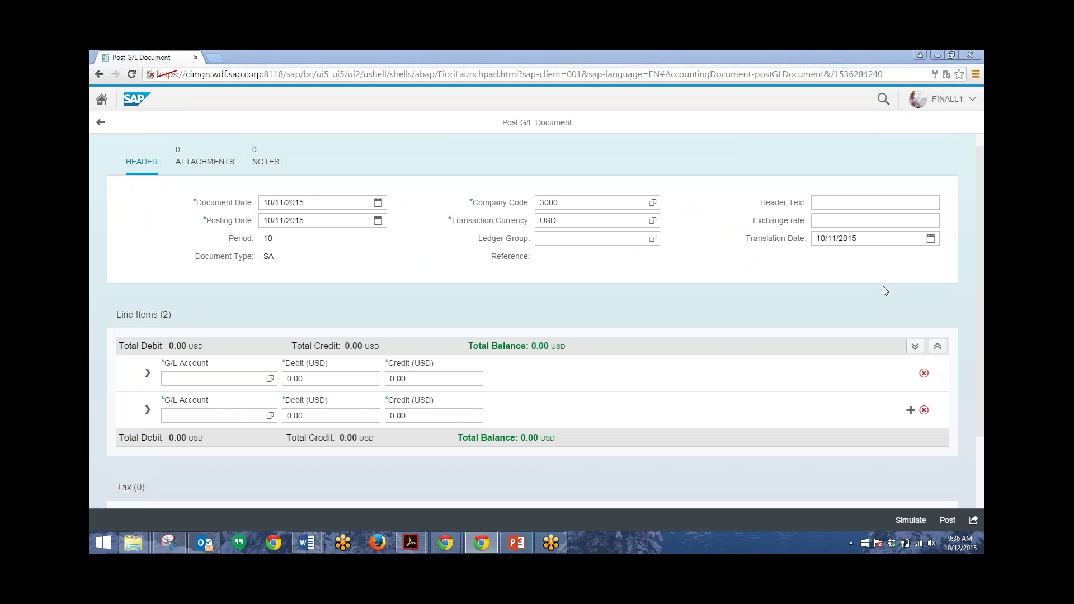
# - Pick electricity G/L account 416100 from value help for line one
pyautogui.click(318, 378)
pyautogui.click(270, 380)
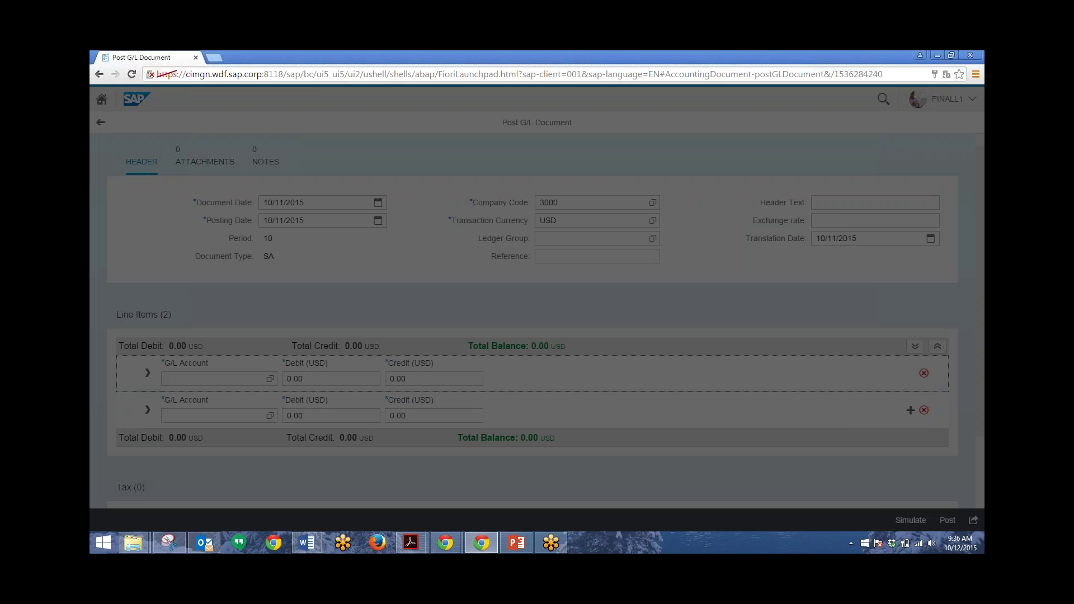
pyautogui.scroll(-2, 347, 338)
pyautogui.scroll(-4, 347, 338)
pyautogui.scroll(-1, 347, 341)
pyautogui.scroll(-2, 347, 342)
pyautogui.scroll(-1, 347, 338)
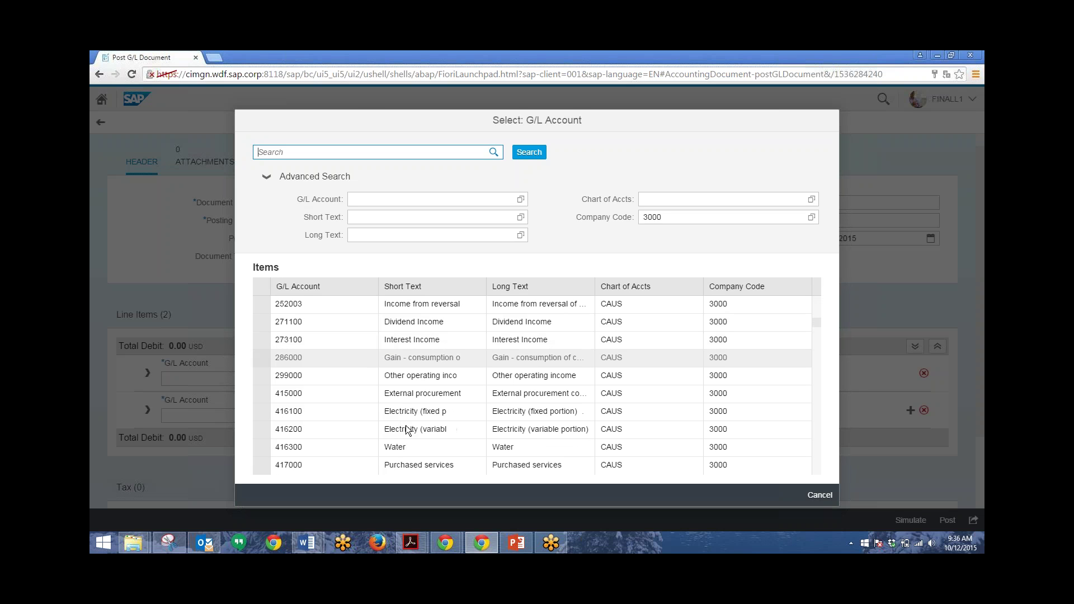
pyautogui.click(405, 411)
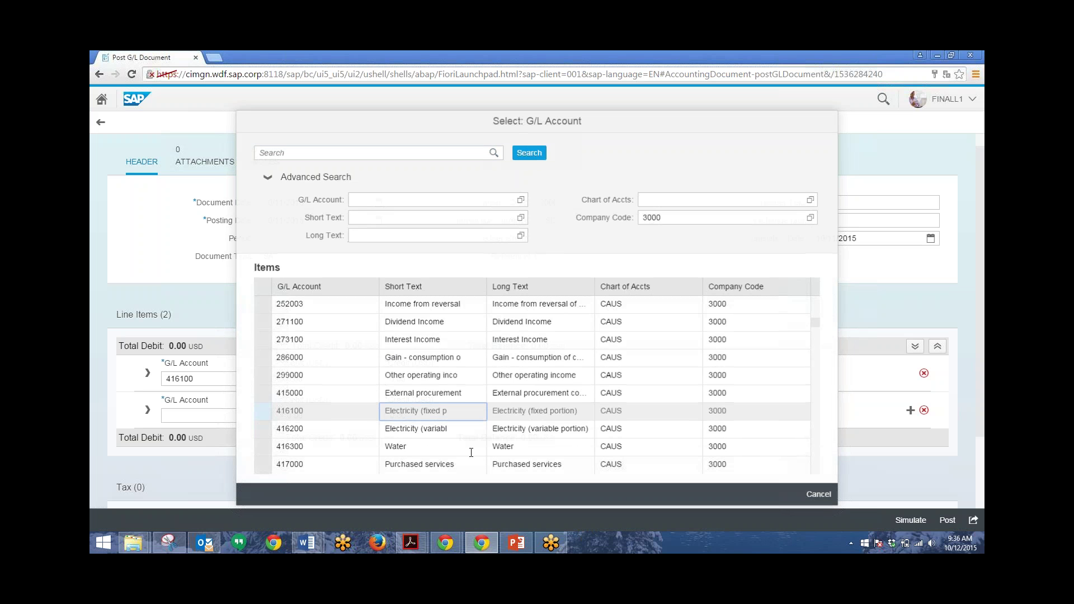
# - Debit 500 on line one, enter 41600 on line two, and expand line one's fields
pyautogui.click(332, 379)
pyautogui.write('500')
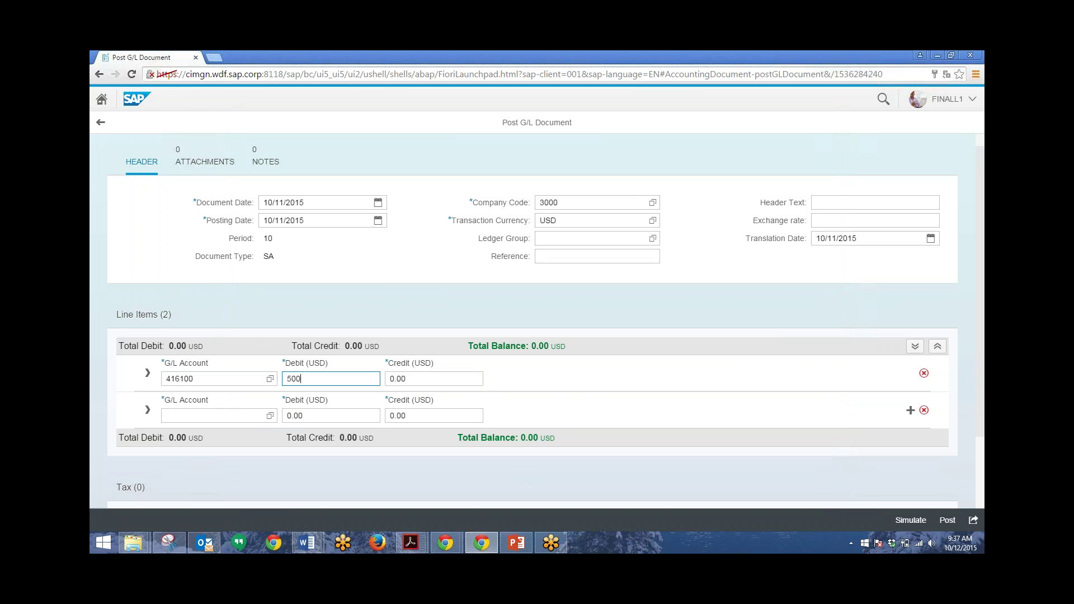
pyautogui.click(168, 415)
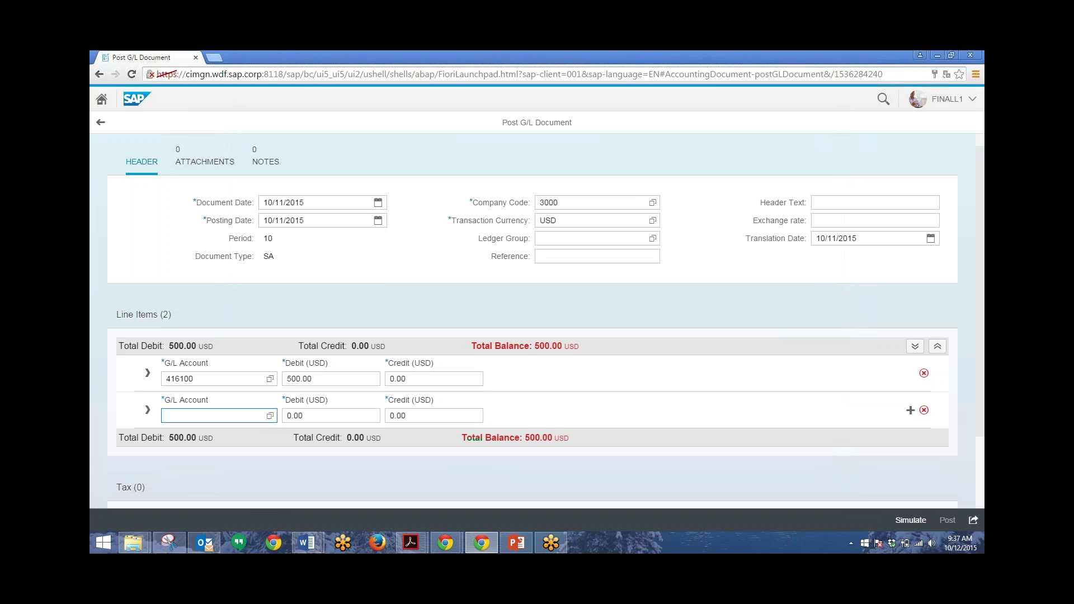
pyautogui.write('41600')
pyautogui.click(149, 374)
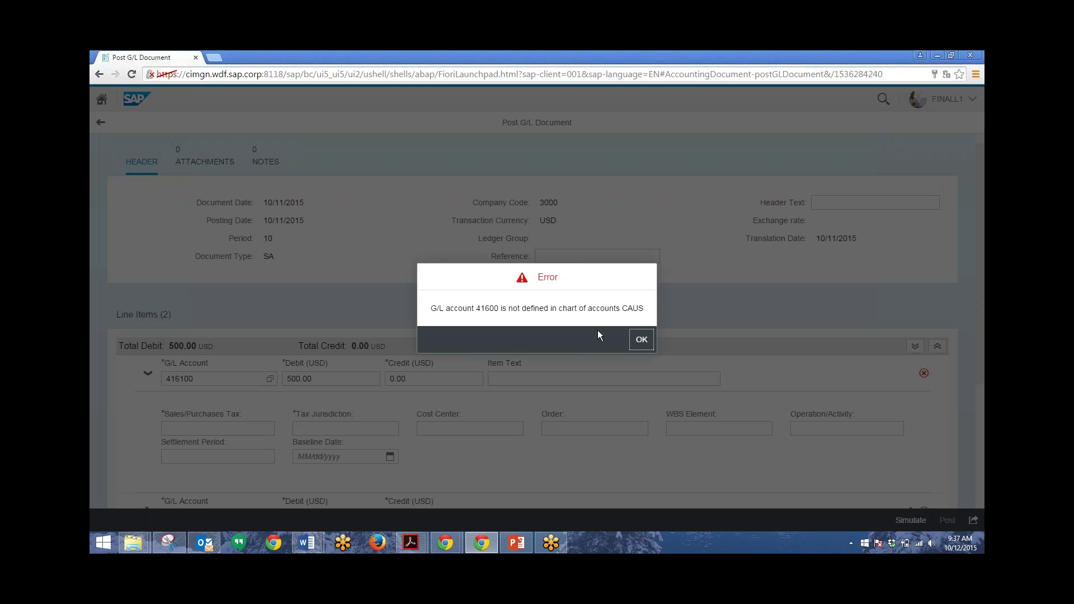
# - Dismiss the undefined account error and give line one tax-exempt code I0
pyautogui.click(642, 339)
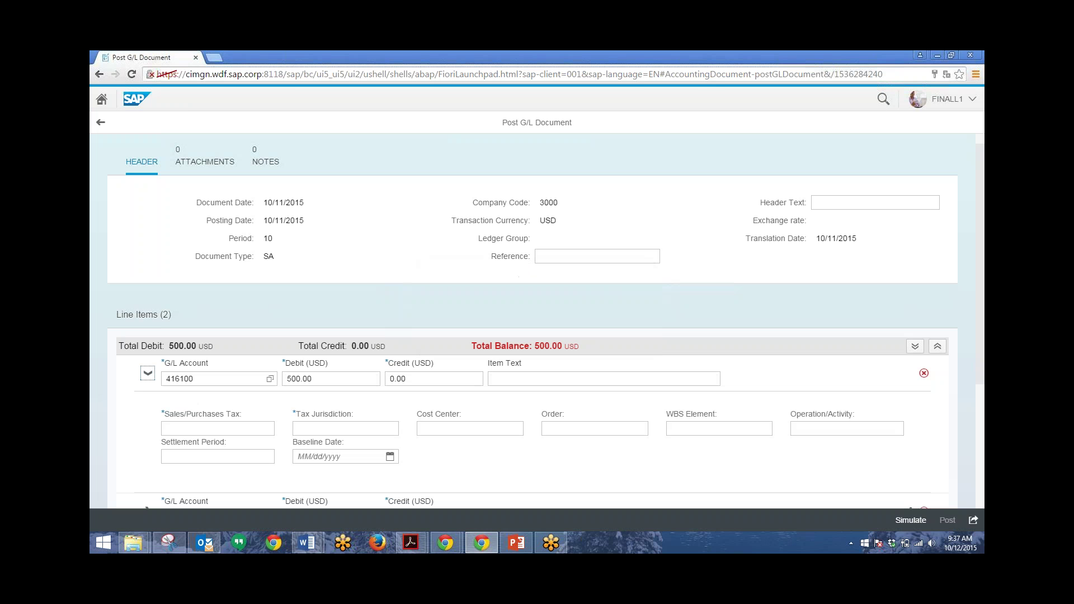
pyautogui.click(358, 429)
pyautogui.click(223, 381)
pyautogui.click(260, 430)
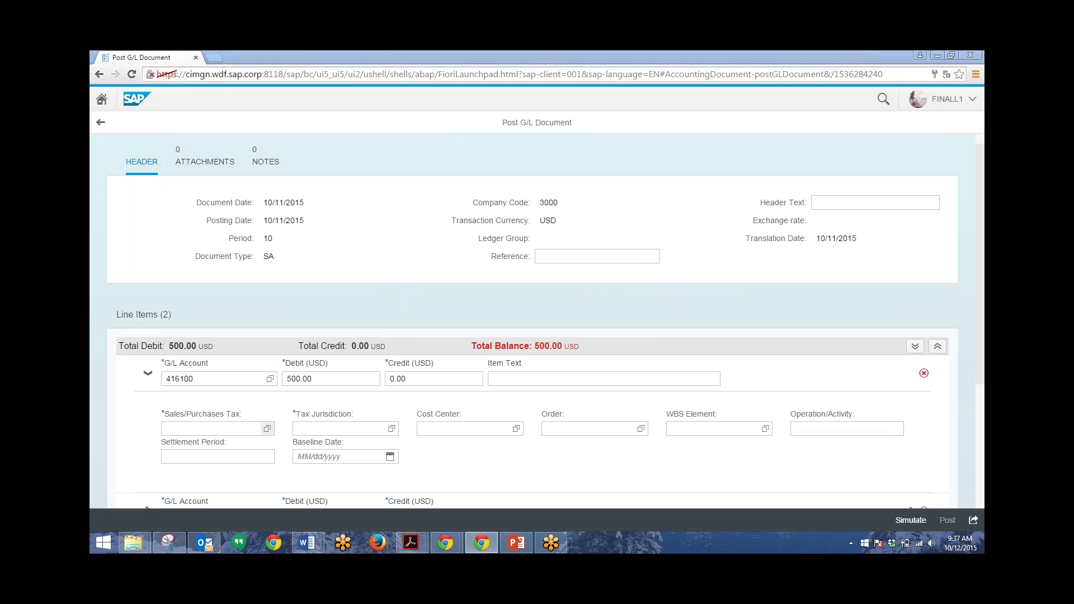
pyautogui.click(267, 428)
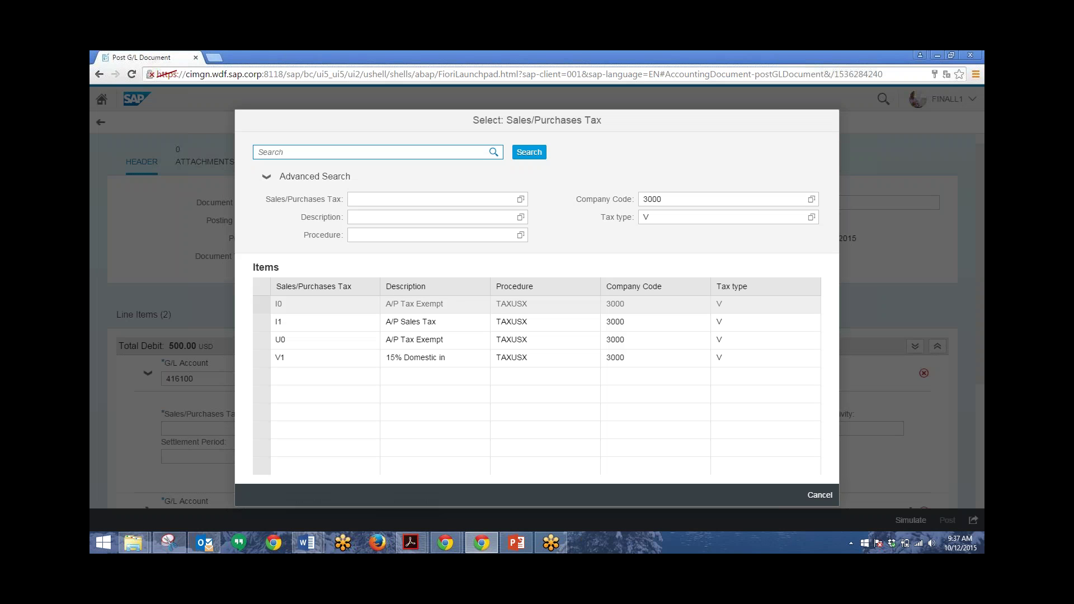
pyautogui.click(428, 304)
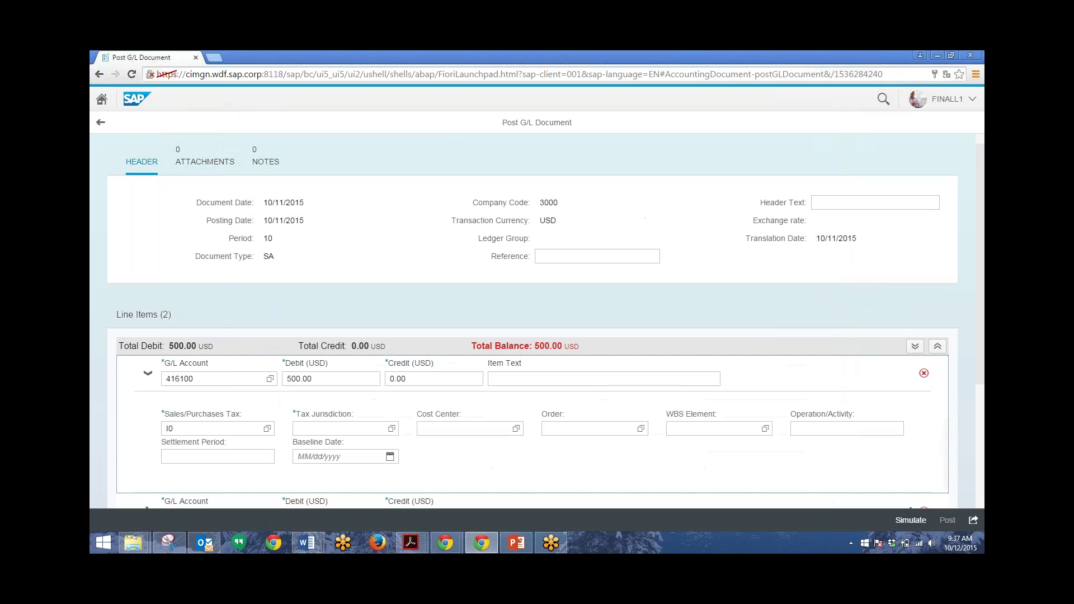
pyautogui.click(391, 428)
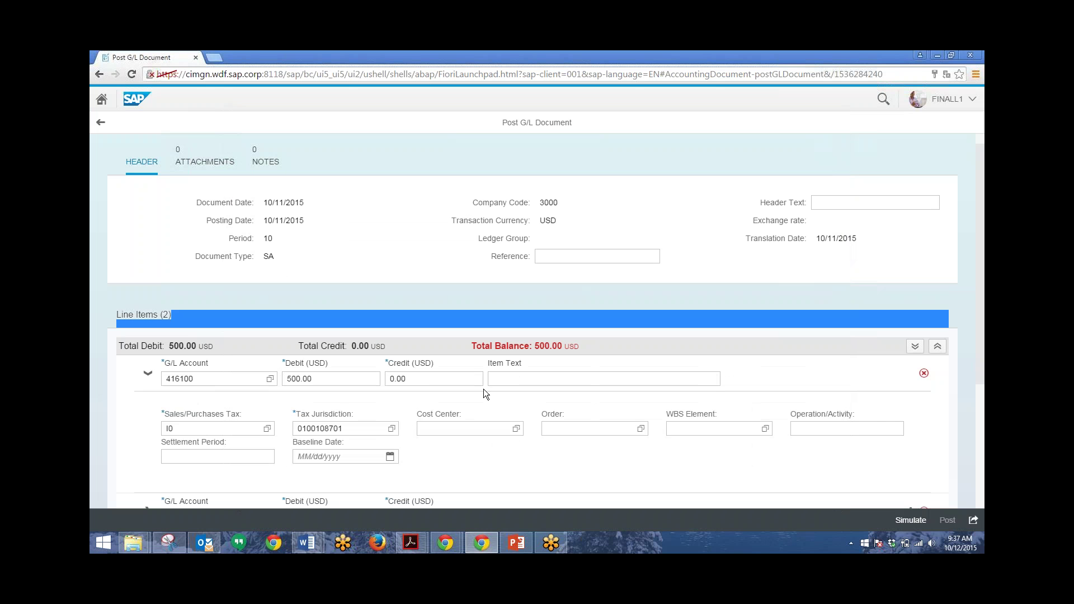
pyautogui.click(515, 428)
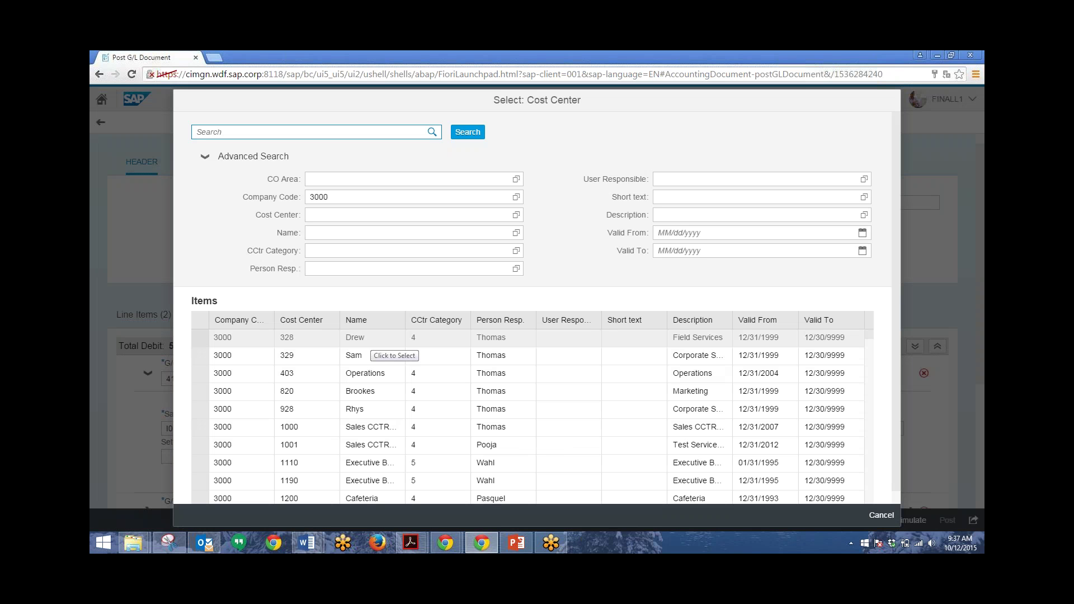
pyautogui.click(360, 341)
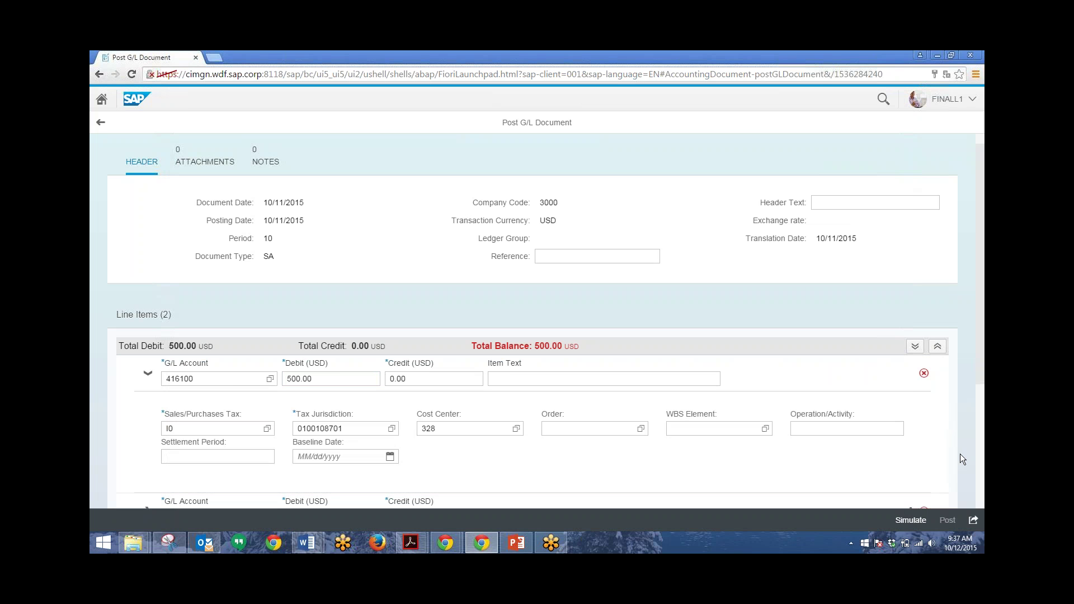
pyautogui.scroll(-3, 960, 455)
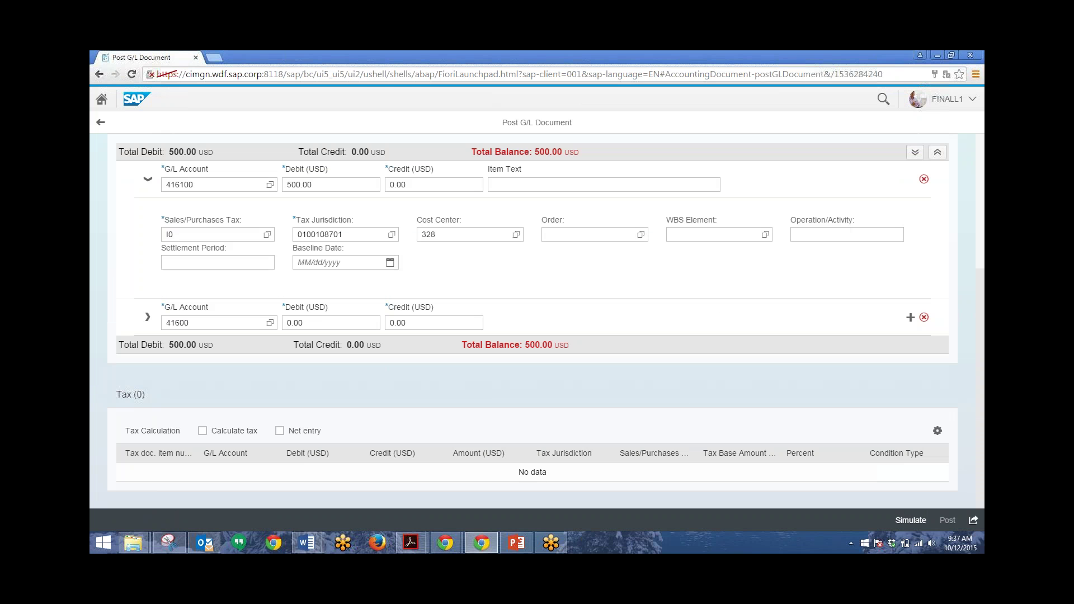
# - Enter a 500.00 credit on the second line and dismiss the resulting error message
pyautogui.click(407, 323)
pyautogui.hotkey('ctrl', 'a')
pyautogui.write('500')
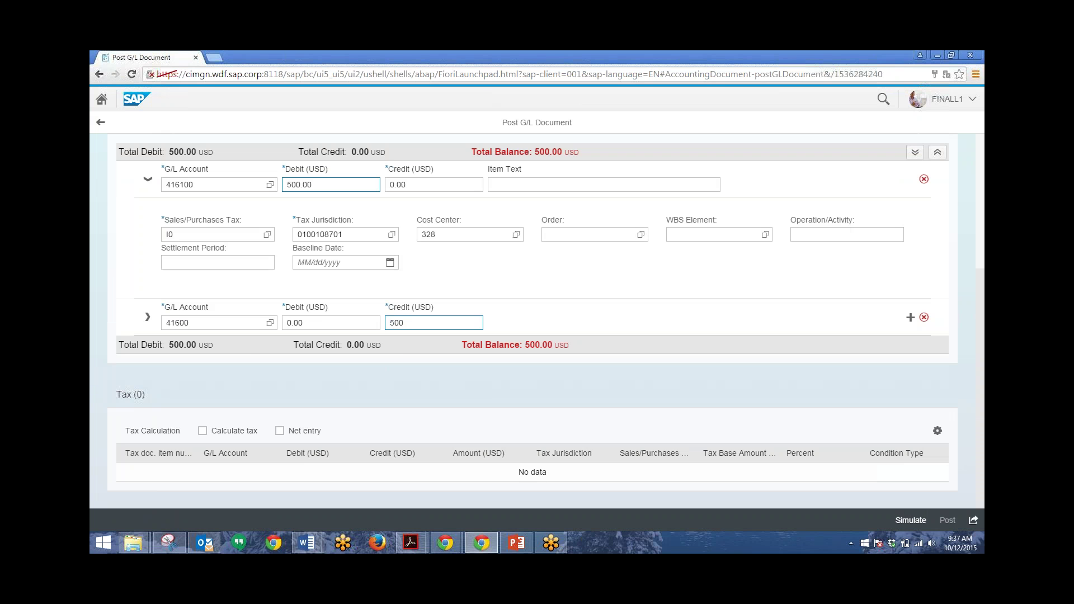
pyautogui.click(242, 350)
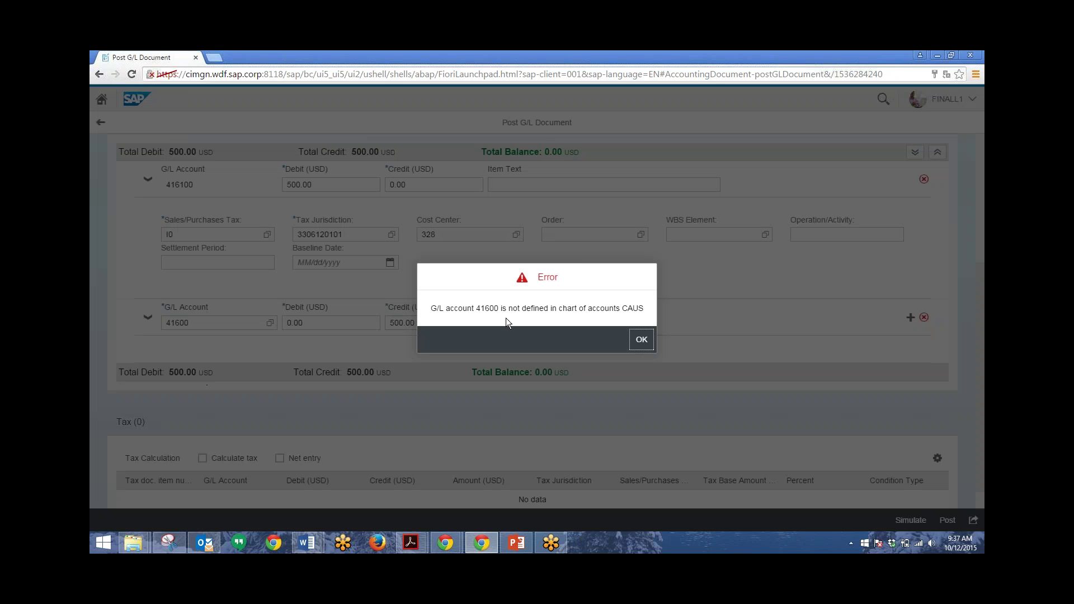
pyautogui.click(641, 340)
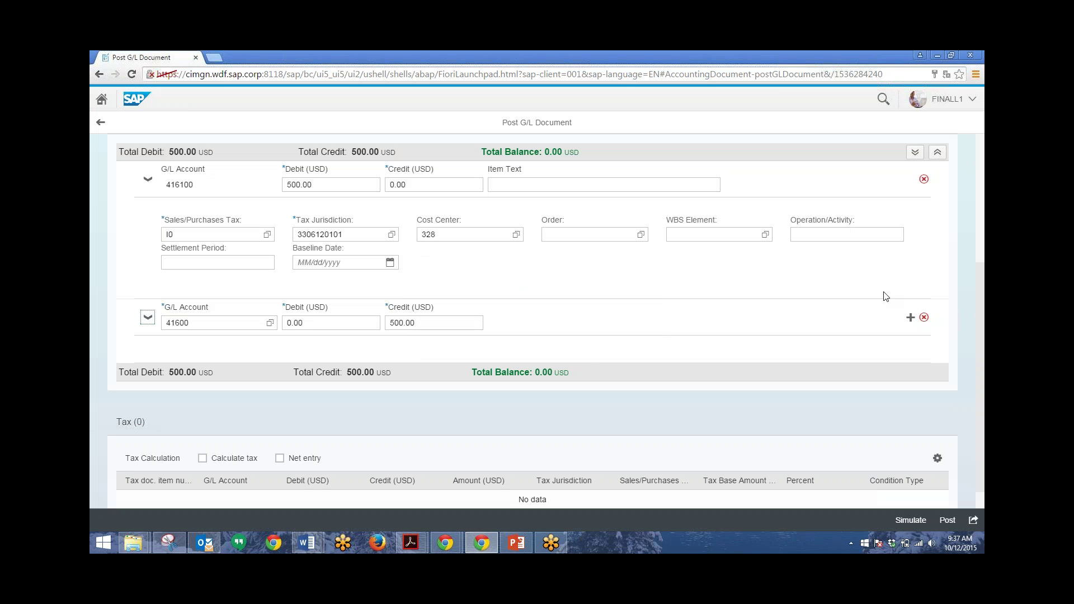
pyautogui.click(225, 326)
pyautogui.write('1')
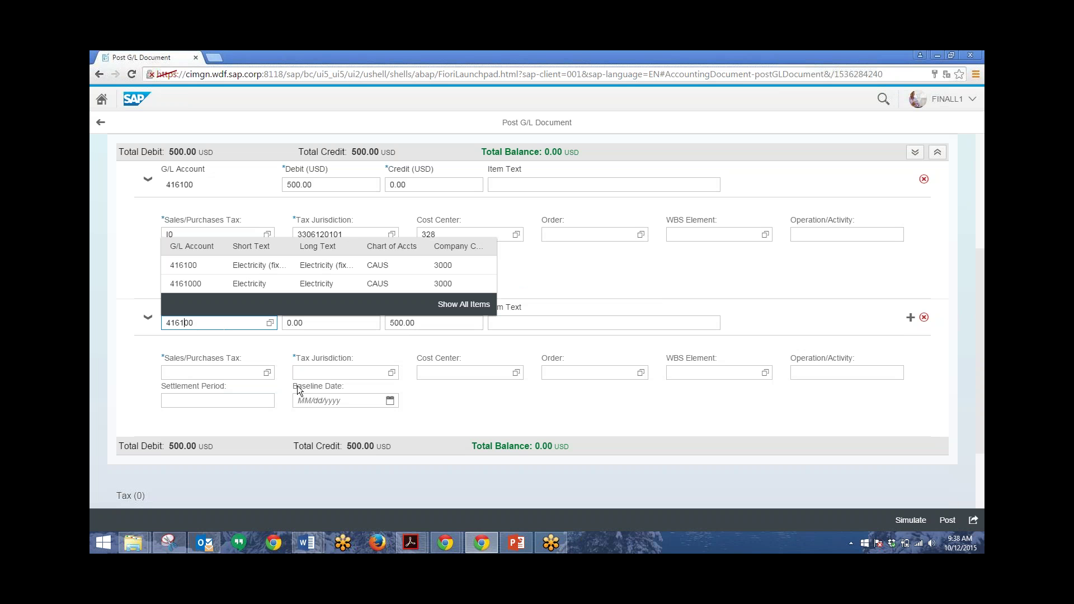
pyautogui.click(241, 373)
pyautogui.write('I0')
pyautogui.press('BackSpace')
pyautogui.press('BackSpace')
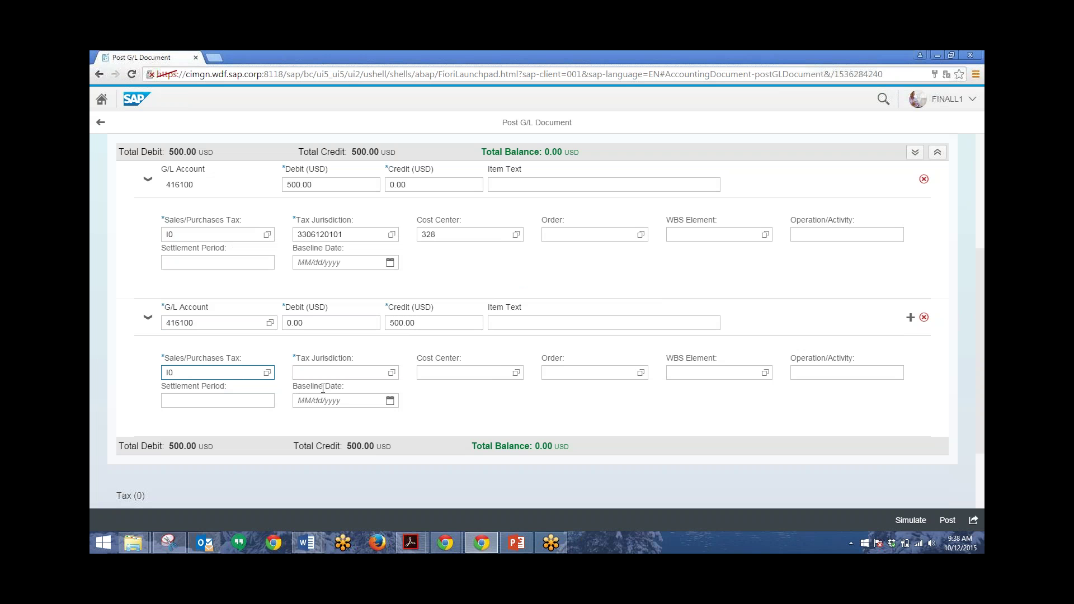
pyautogui.press('Tab')
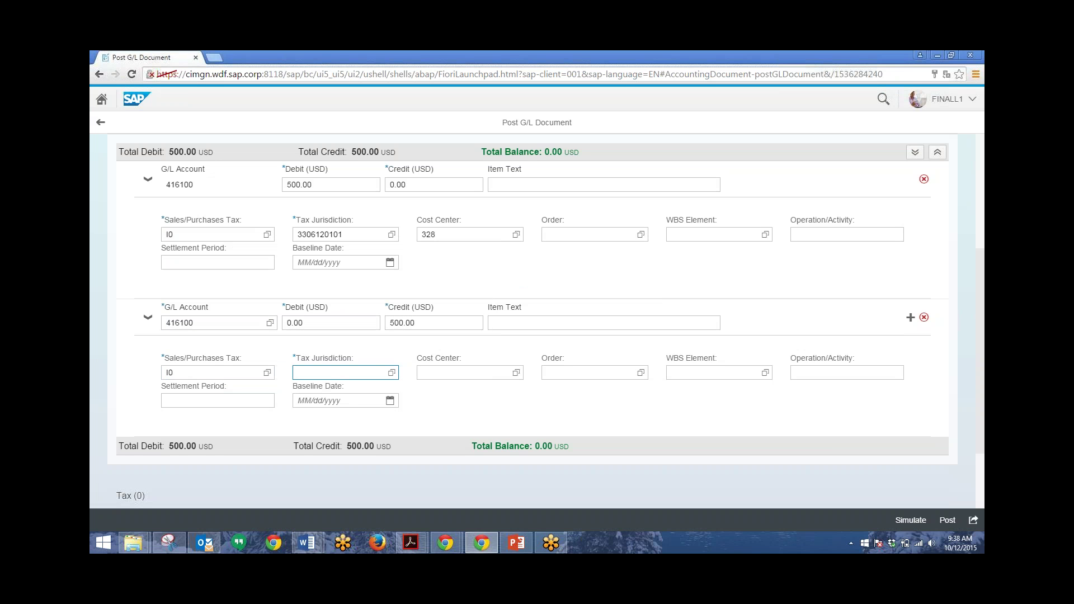
pyautogui.write('3306120101')
pyautogui.click(450, 375)
pyautogui.write('328')
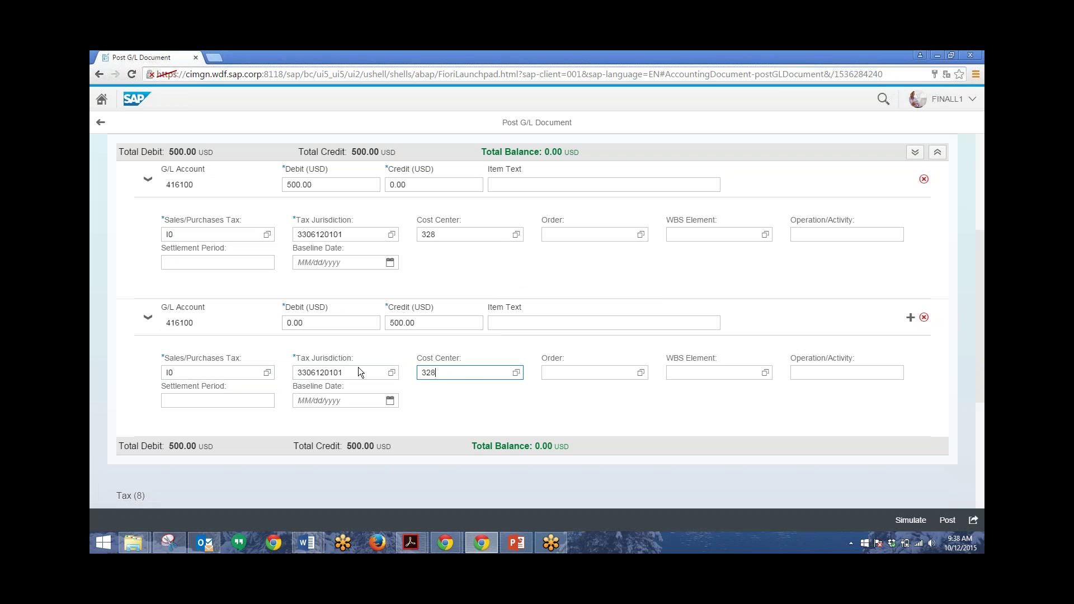
pyautogui.click(952, 522)
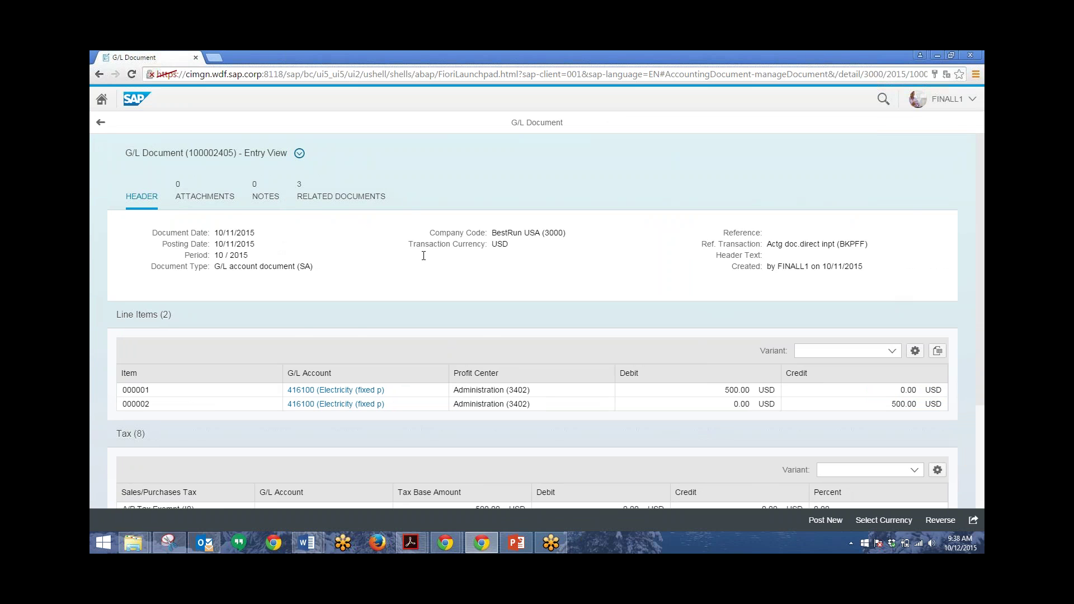
# - Scroll through the posted document's two line items and tax table, then back up
pyautogui.scroll(-3, 537, 319)
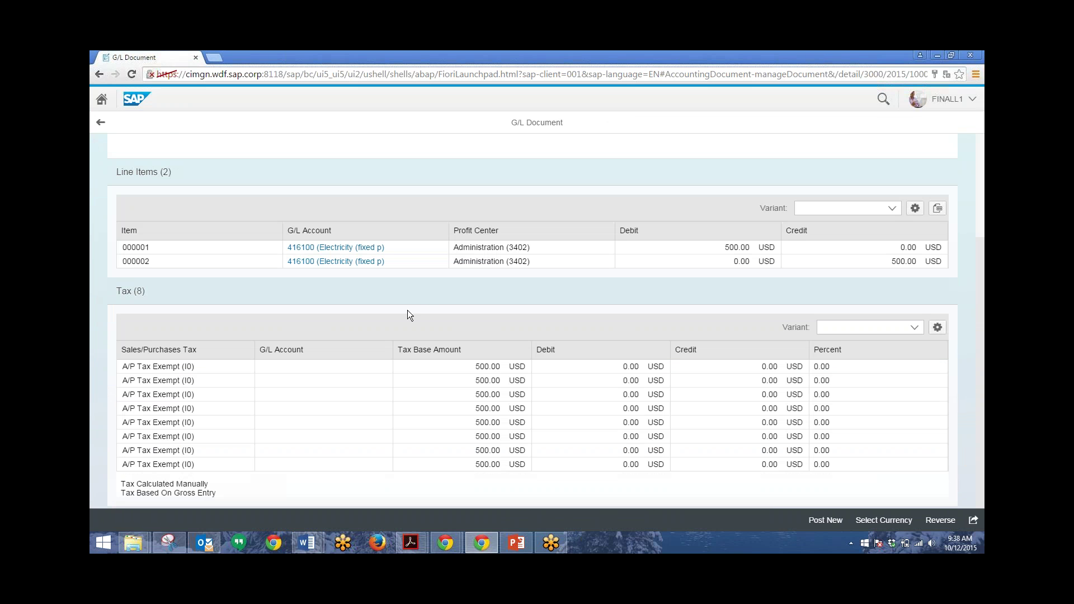
pyautogui.scroll(3, 408, 310)
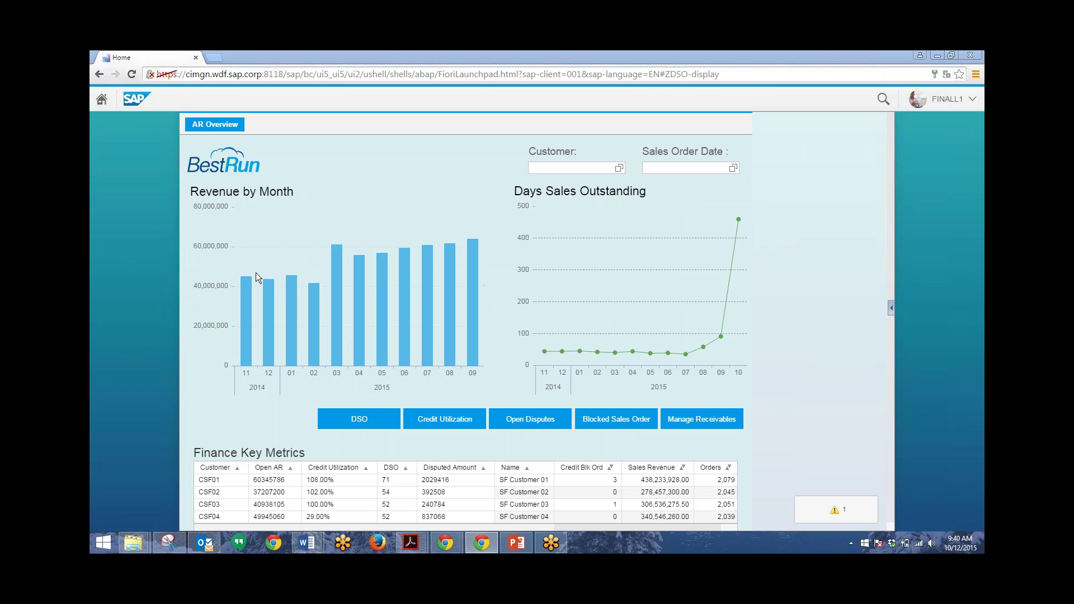
# - Inspect the Revenue by Month and Days Sales Outstanding chart values, then select the Customer filter field
pyautogui.moveTo(241, 294)
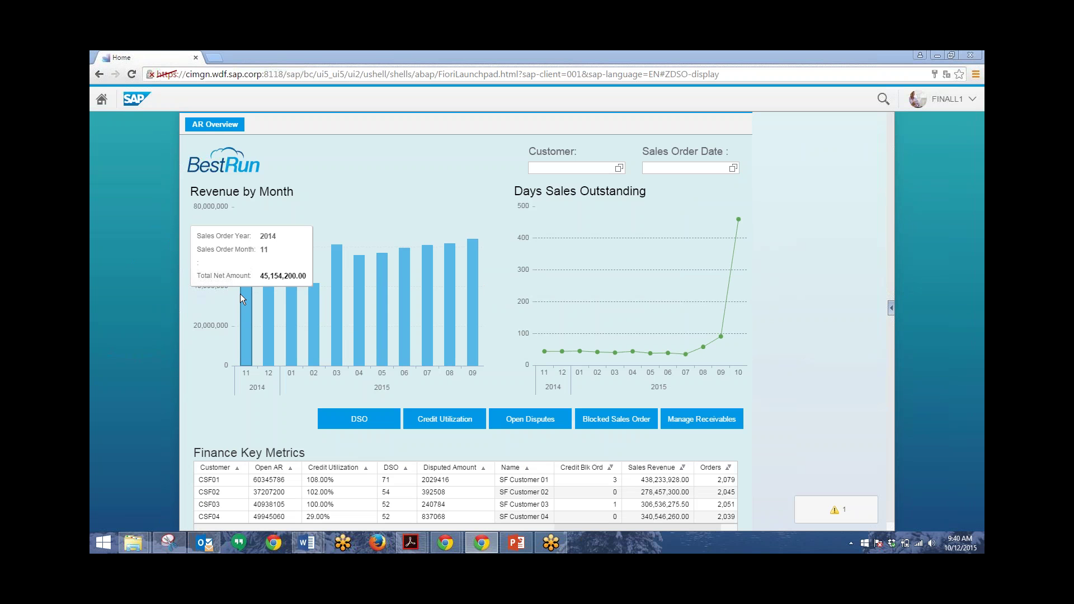
pyautogui.moveTo(296, 337)
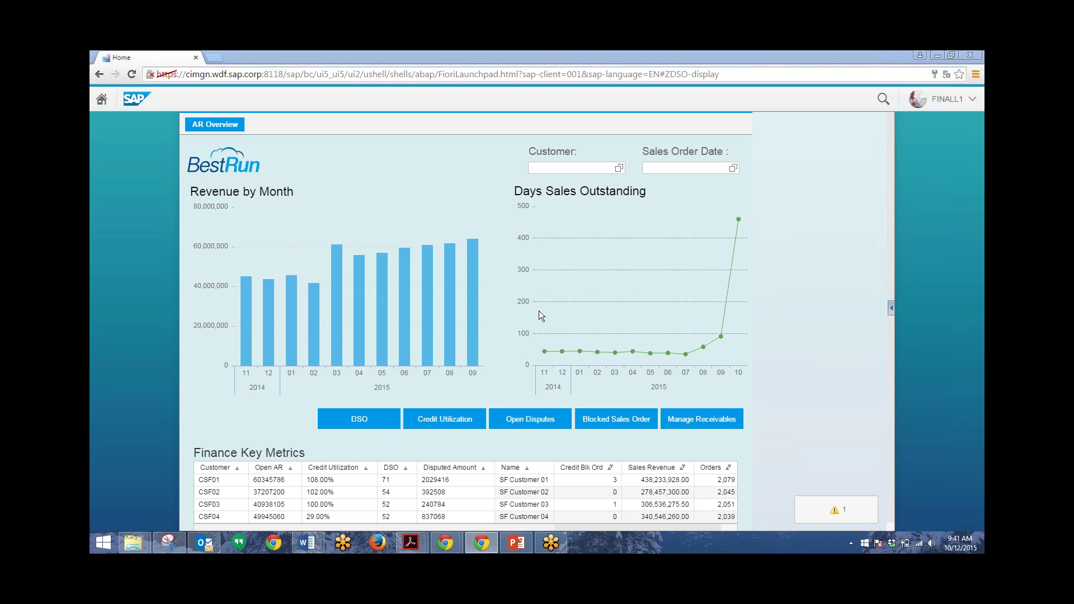
pyautogui.moveTo(545, 353)
pyautogui.moveTo(599, 354)
pyautogui.click(615, 168)
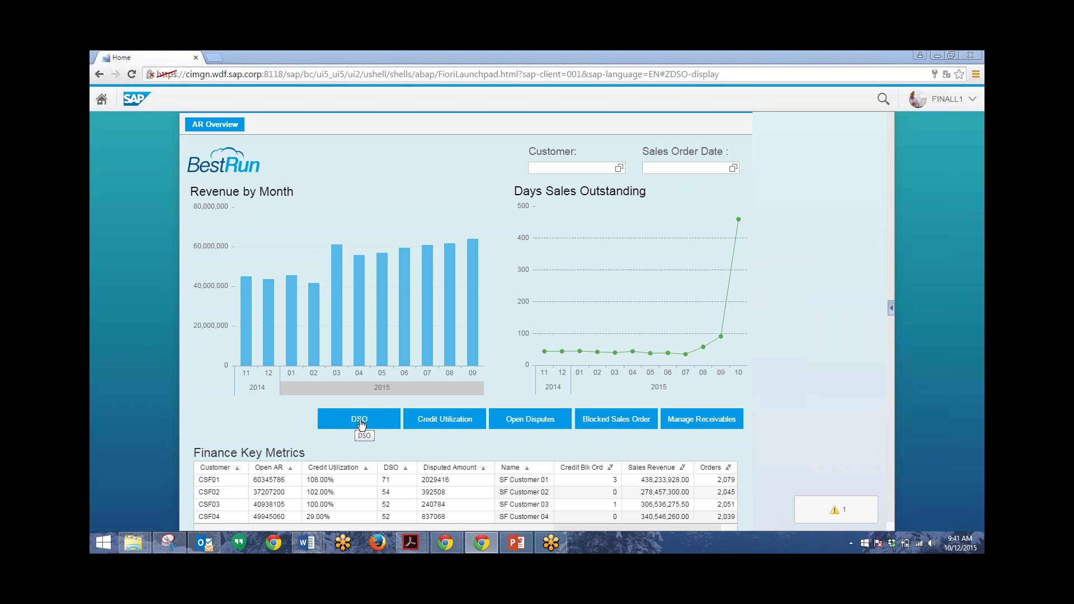
# - Drill into Days Sales Outstanding, view SF Customer 01's navigation targets, then return to the AR Overview tab
pyautogui.click(384, 423)
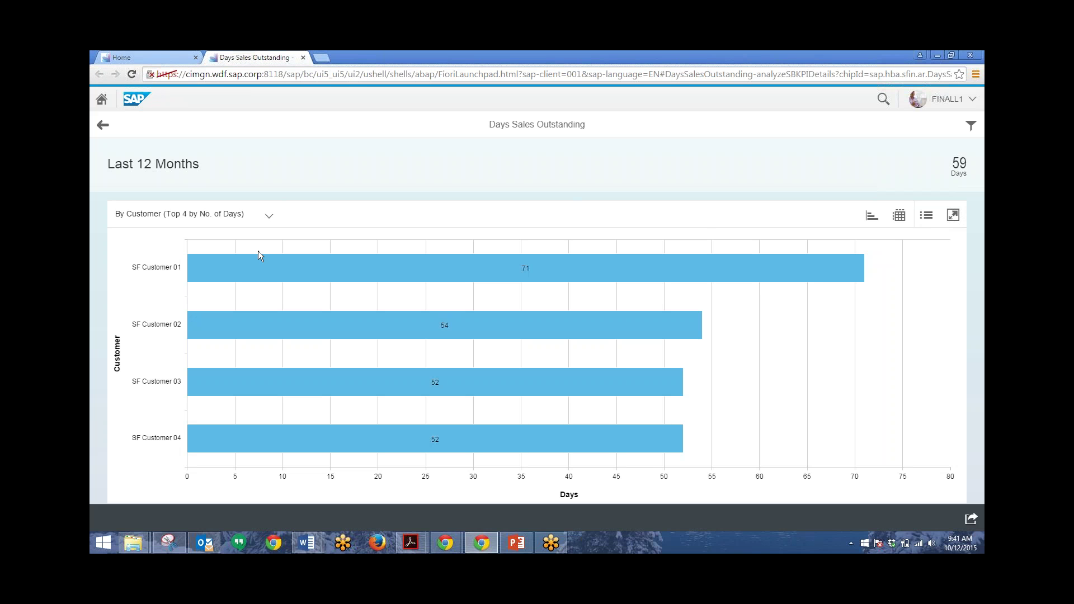
pyautogui.click(214, 274)
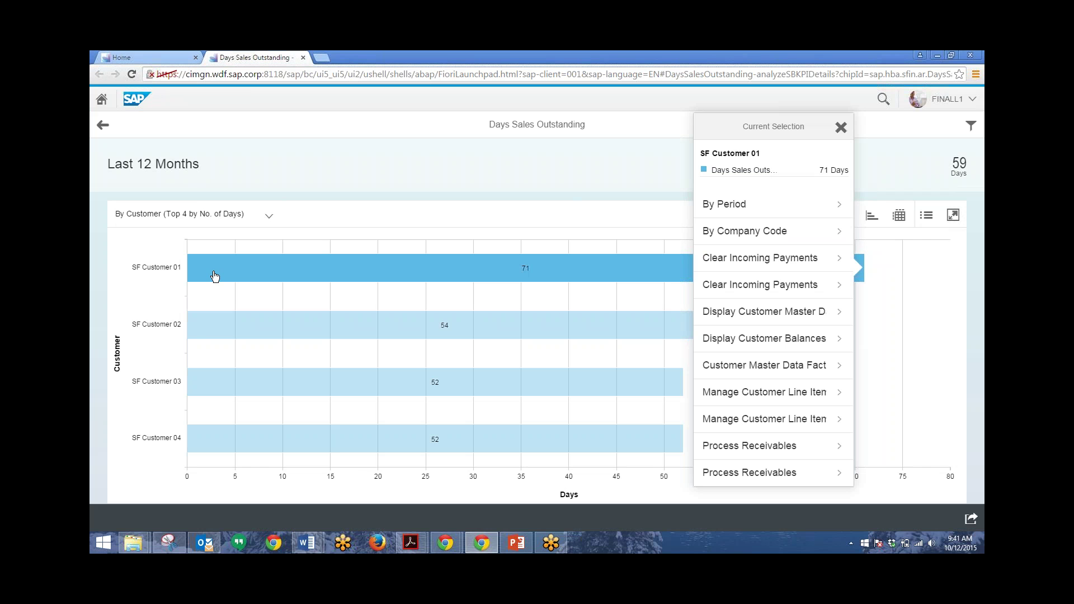
pyautogui.click(167, 59)
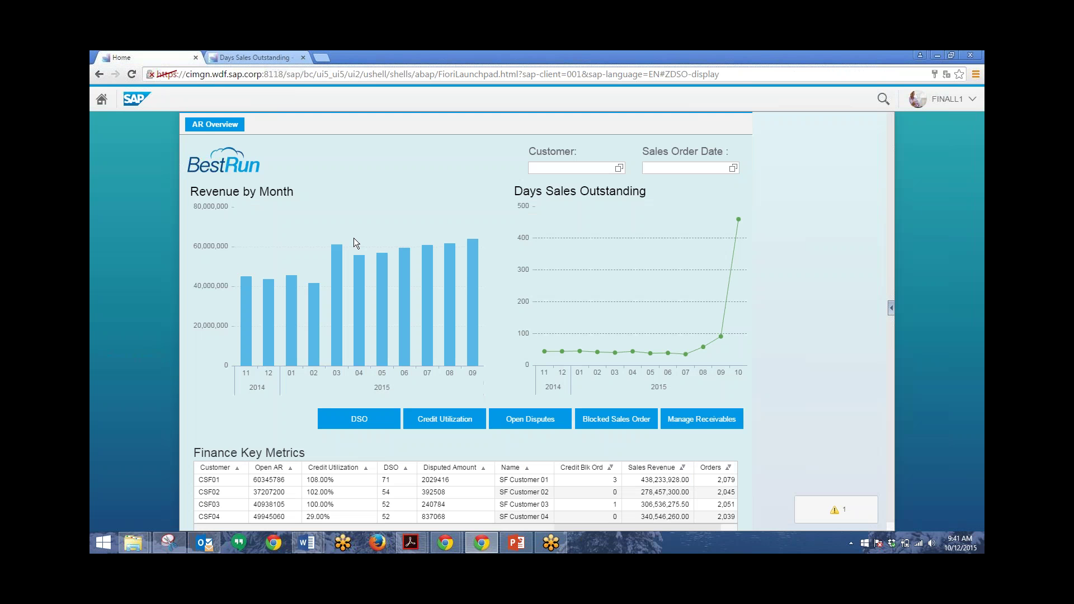
# - Leave the AR Overview dashboard for the Fiori Launchpad home page of app tiles
pyautogui.moveTo(453, 337)
pyautogui.scroll(-1, 474, 389)
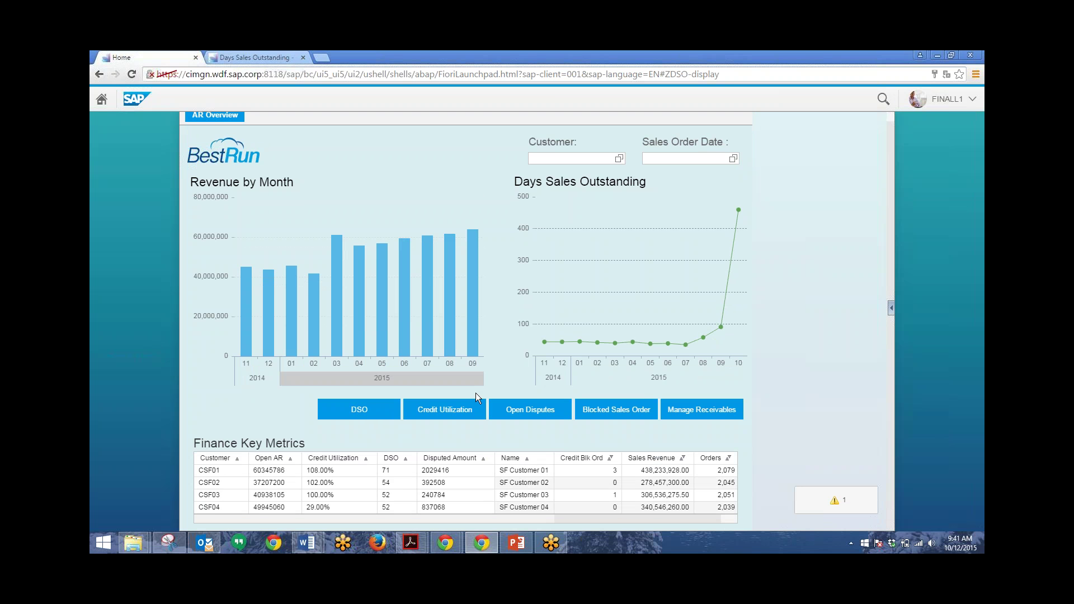
pyautogui.scroll(1, 535, 392)
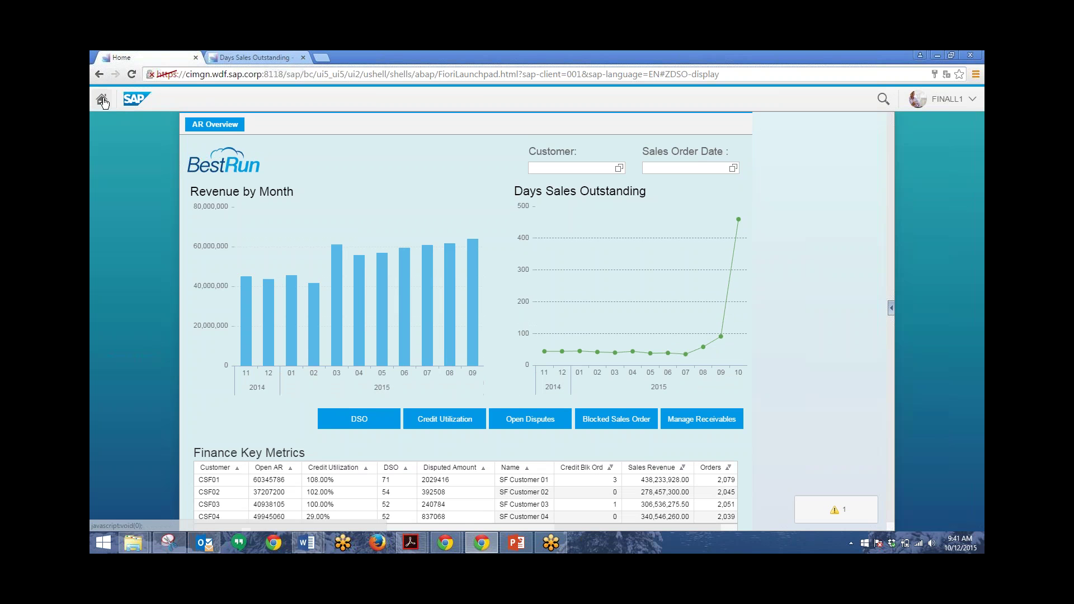
pyautogui.click(99, 102)
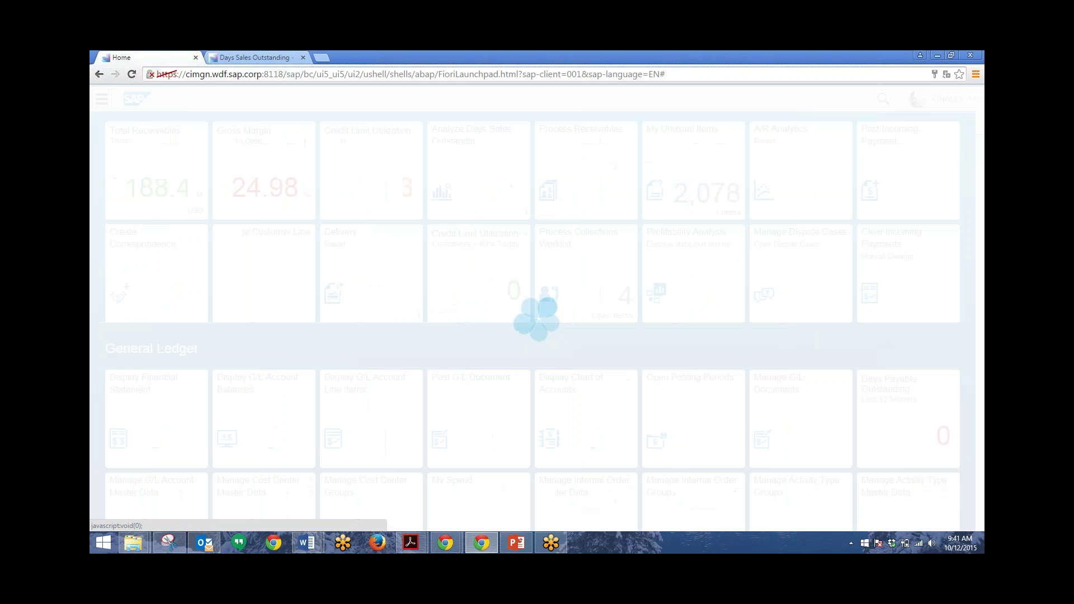